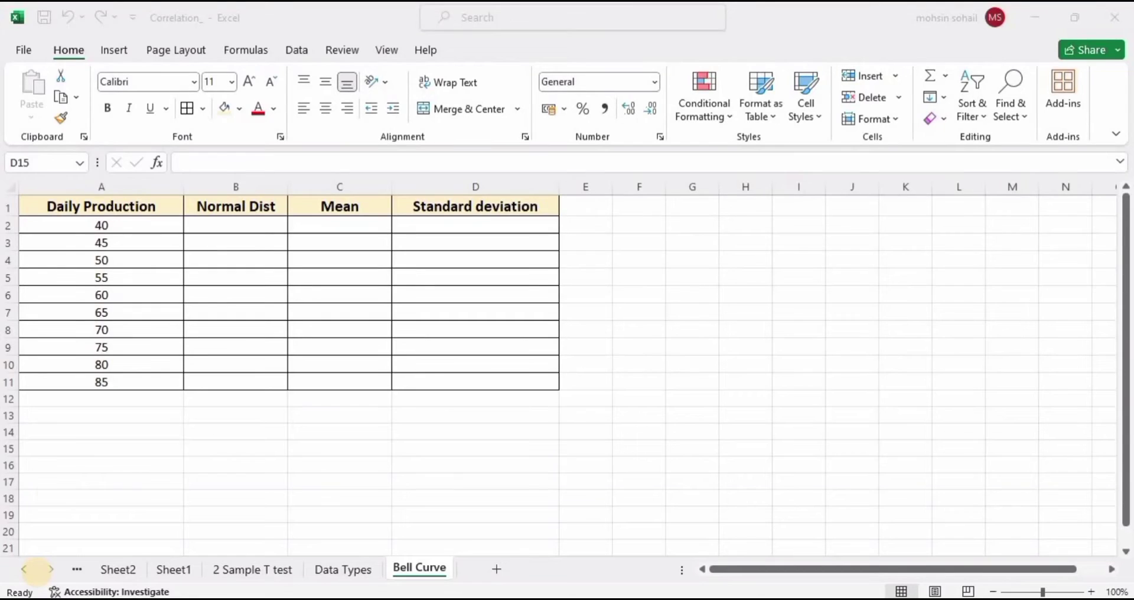
# - Review the table's column headings and the daily production values in A2:A11
pyautogui.click(243, 205)
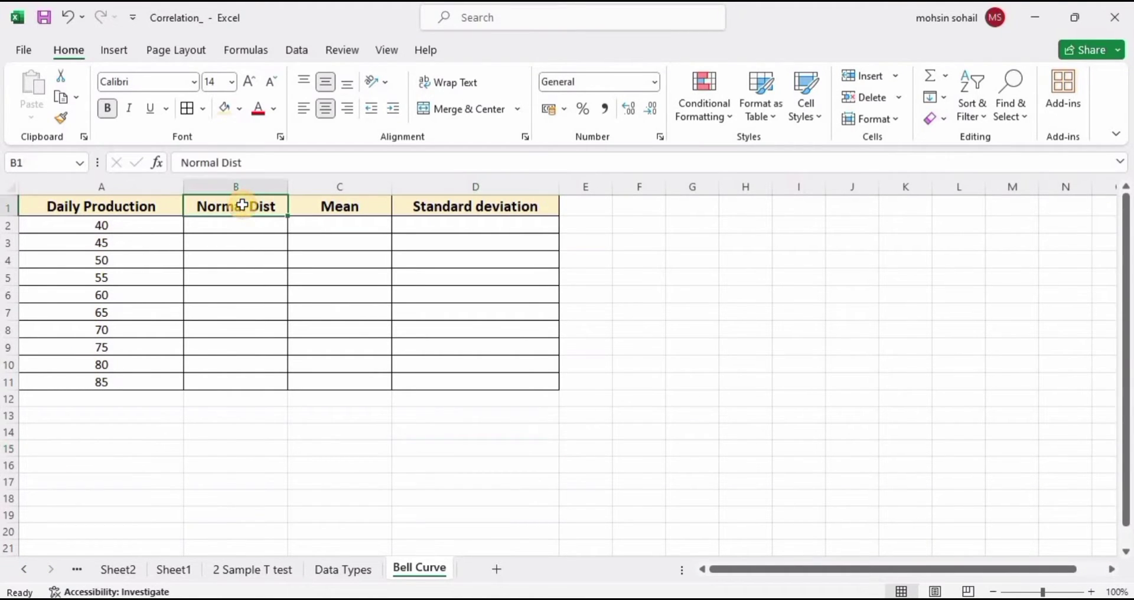
pyautogui.moveTo(107, 203); pyautogui.dragTo(408, 220)
pyautogui.click(123, 209)
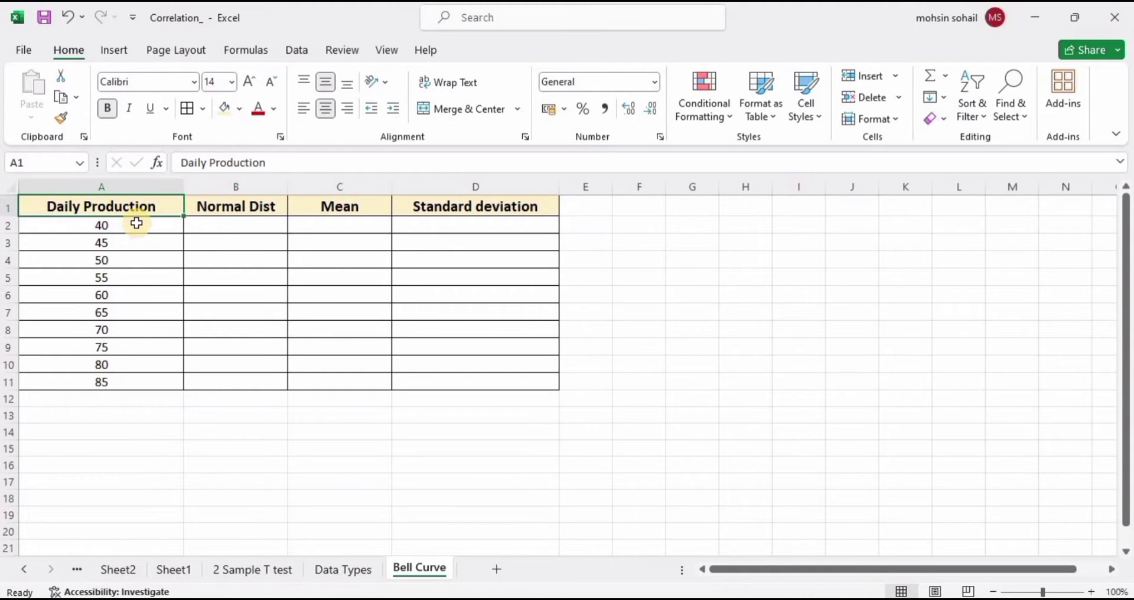
pyautogui.moveTo(129, 231); pyautogui.dragTo(125, 383)
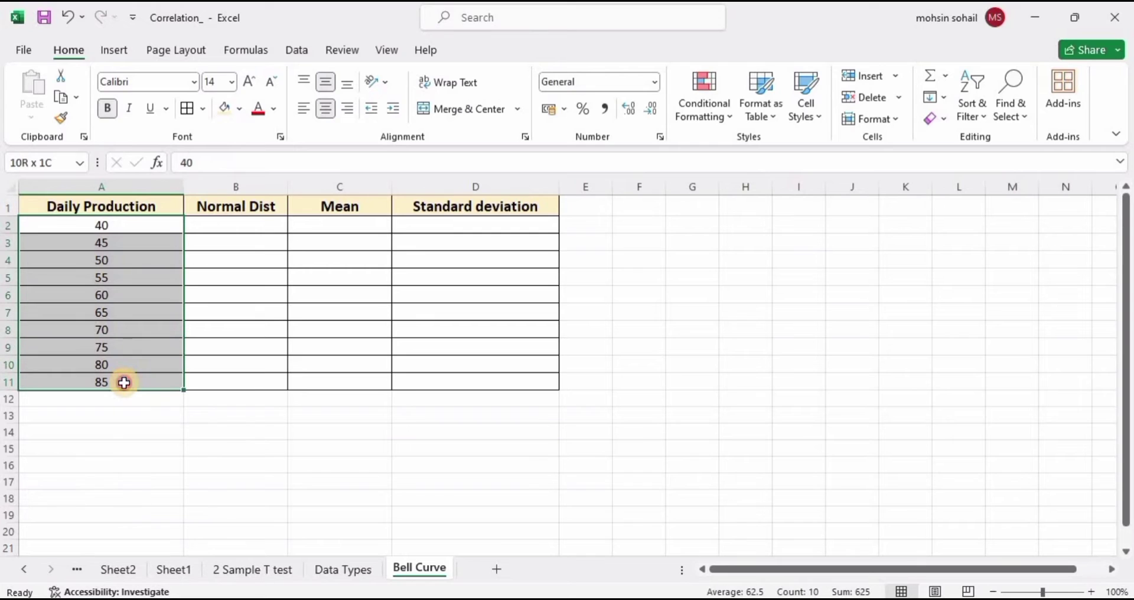
pyautogui.click(121, 461)
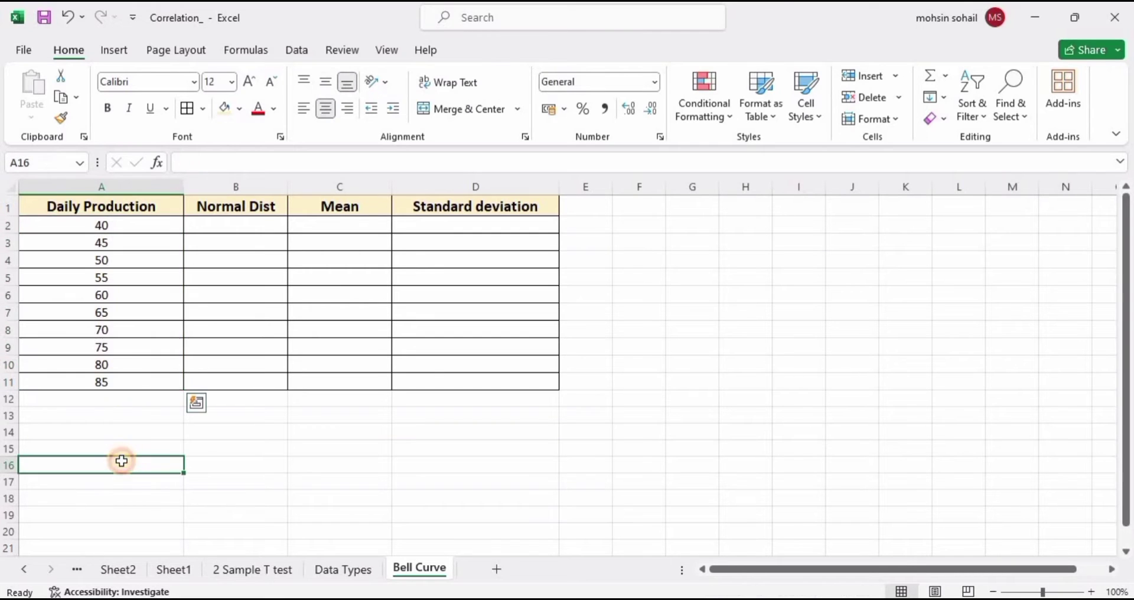
# - Enter =AVERAGE(A2:A11) in C2, giving a mean of 62.5
pyautogui.click(330, 223)
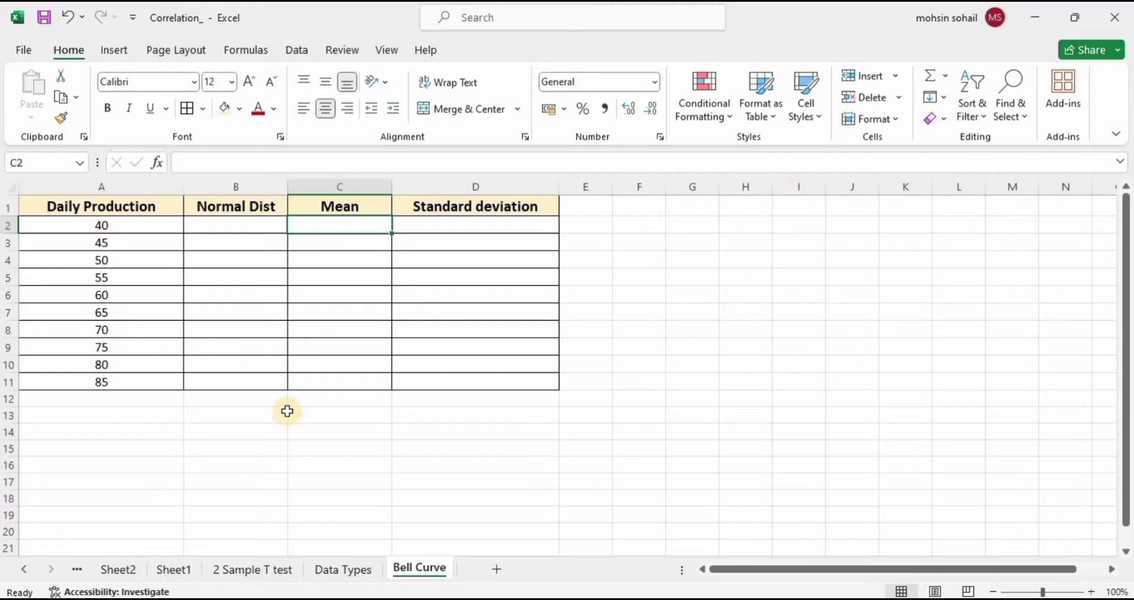
pyautogui.write('=aver')
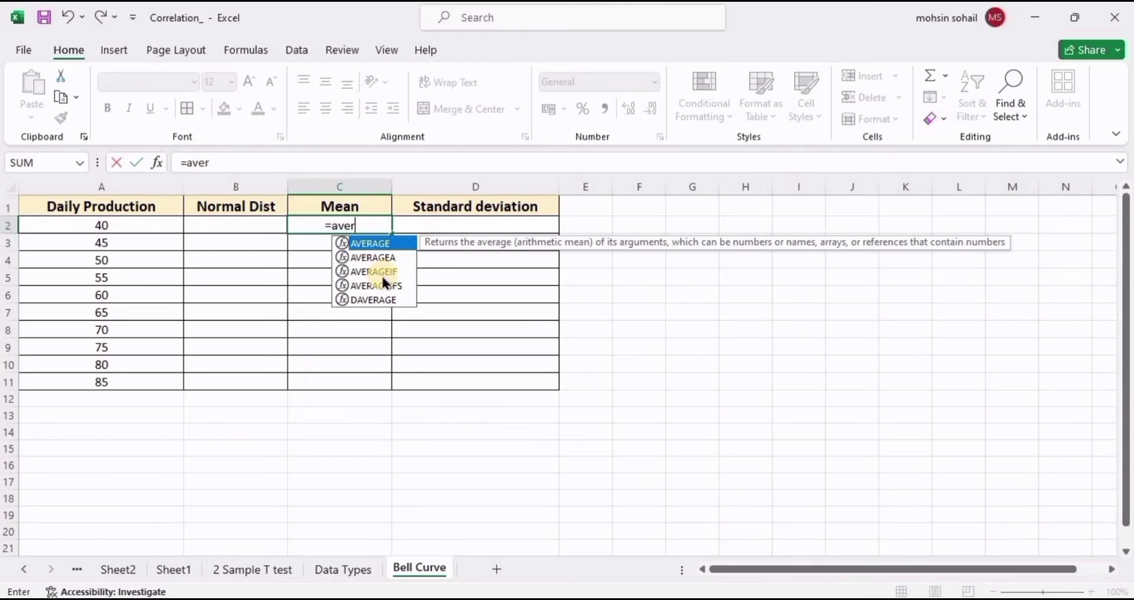
pyautogui.doubleClick(376, 243)
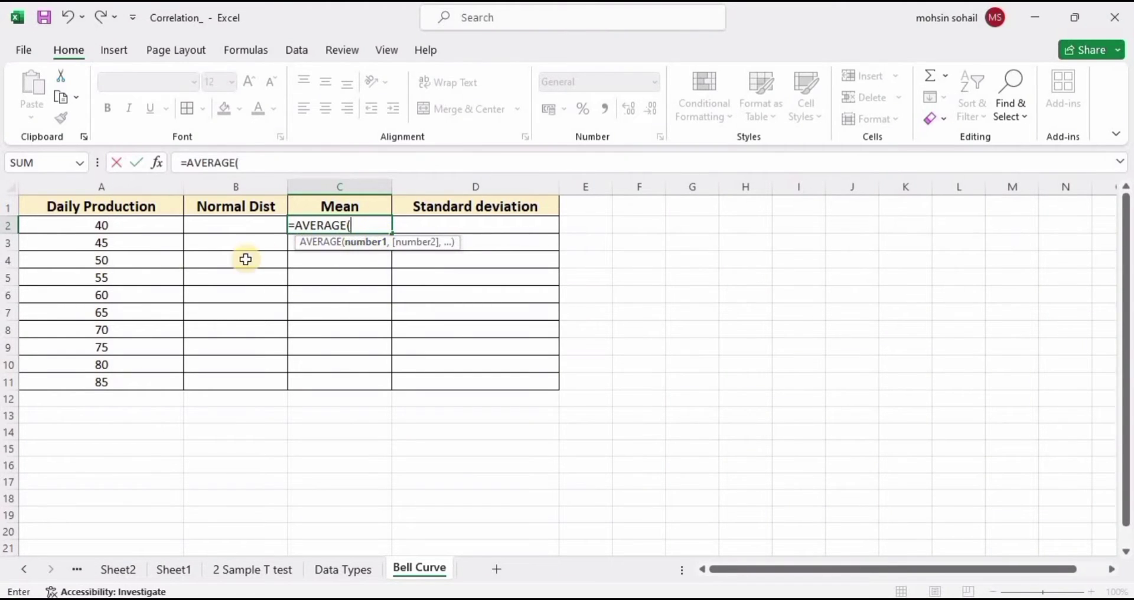
pyautogui.moveTo(134, 225); pyautogui.dragTo(121, 385)
pyautogui.press('Return')
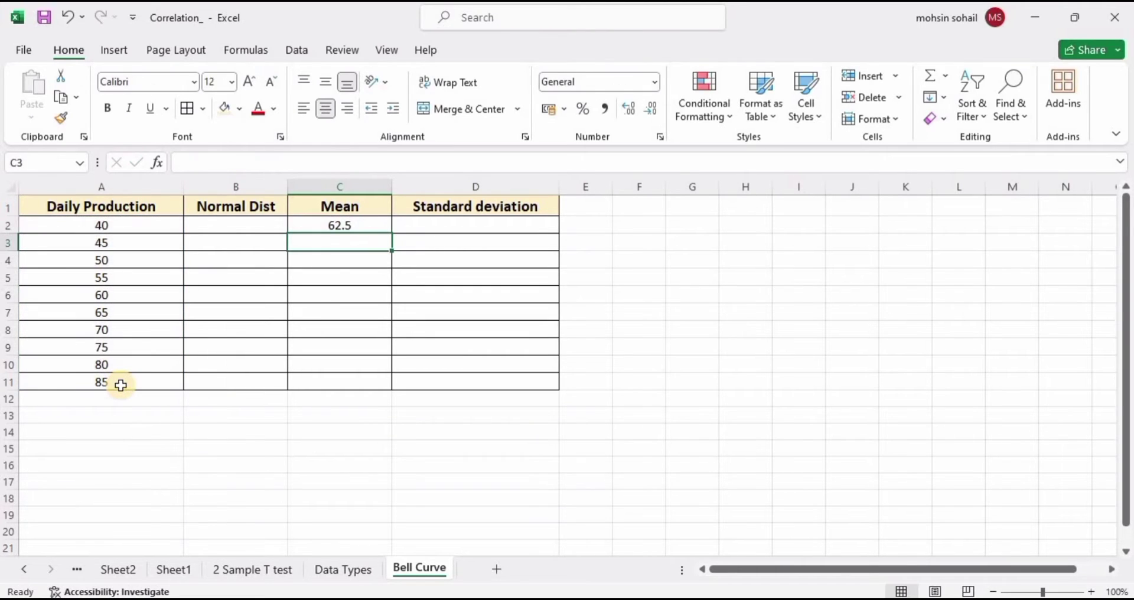
pyautogui.moveTo(111, 224); pyautogui.dragTo(107, 386)
# - Enter =STDEV.P(A2:A11) in D2, returning 14.36140662
pyautogui.click(456, 227)
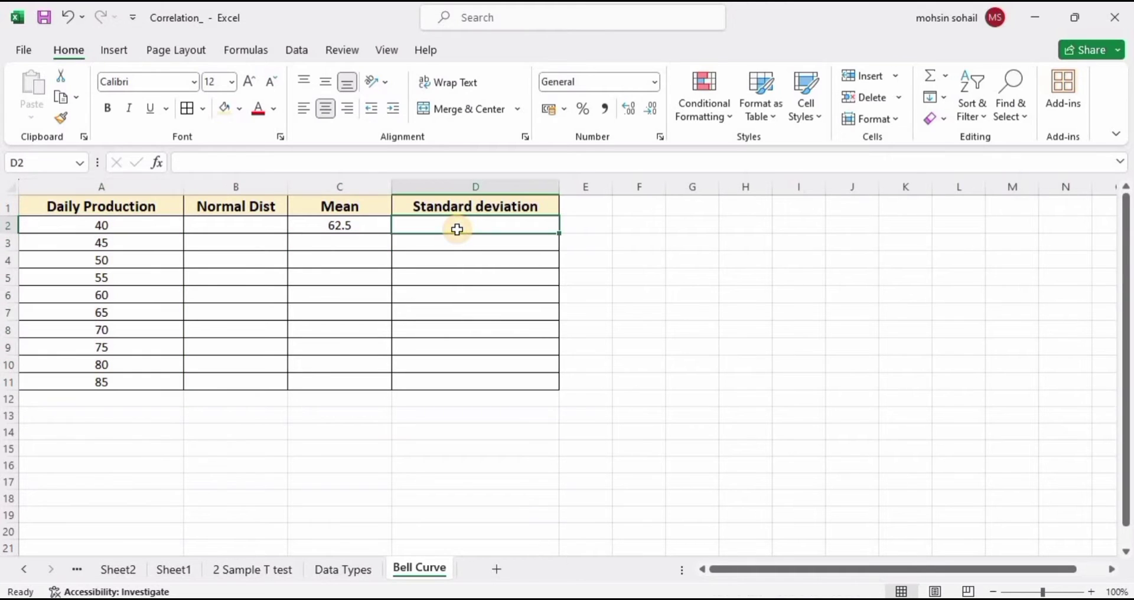
pyautogui.write('=')
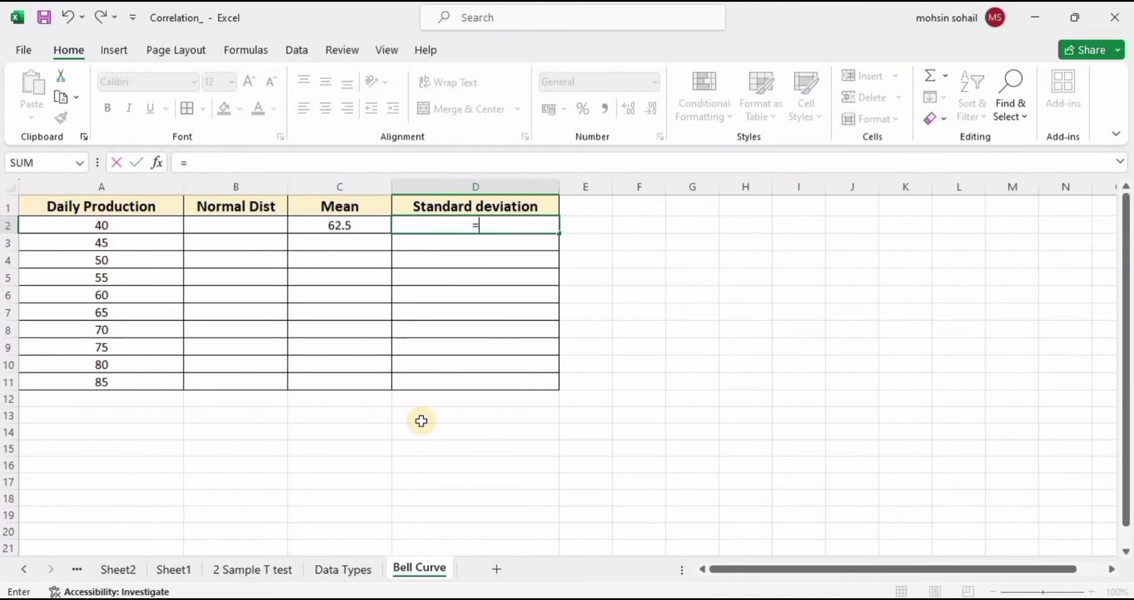
pyautogui.write('std')
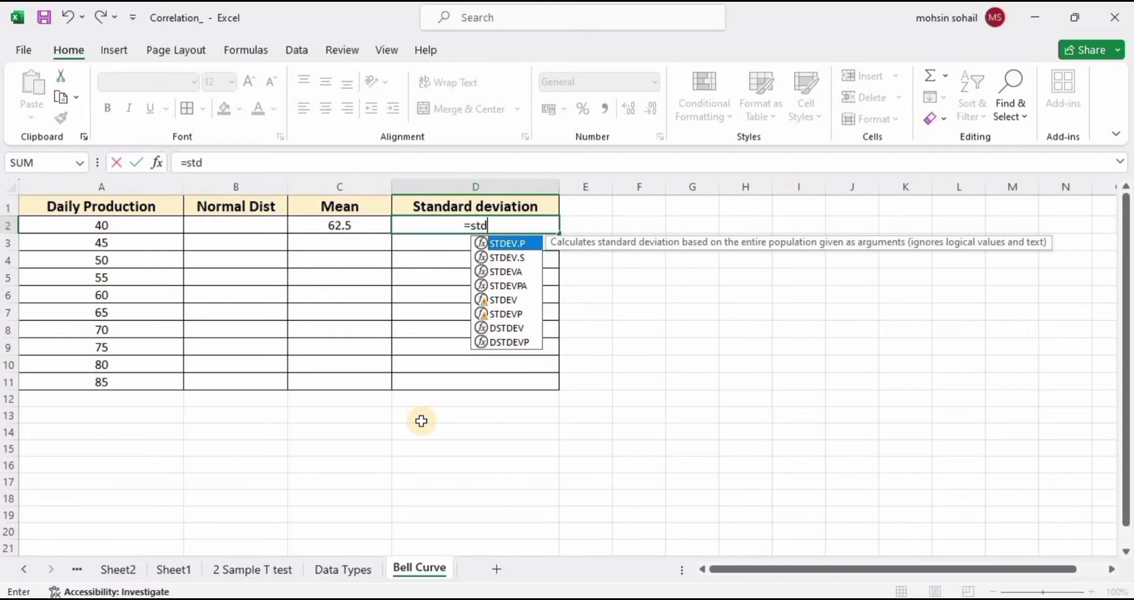
pyautogui.doubleClick(514, 246)
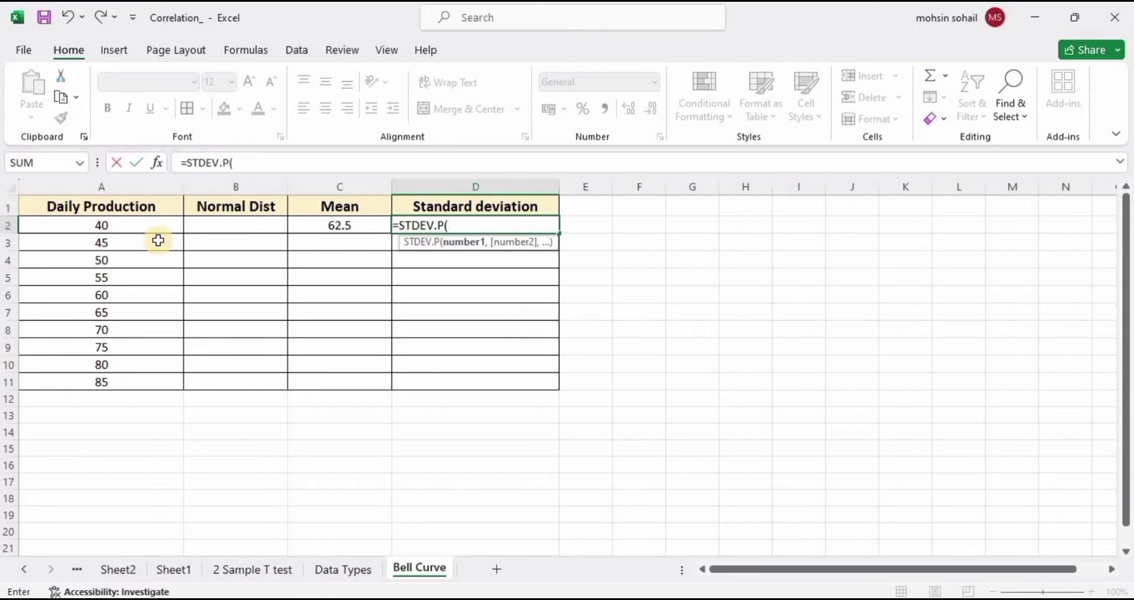
pyautogui.moveTo(146, 225); pyautogui.dragTo(134, 382)
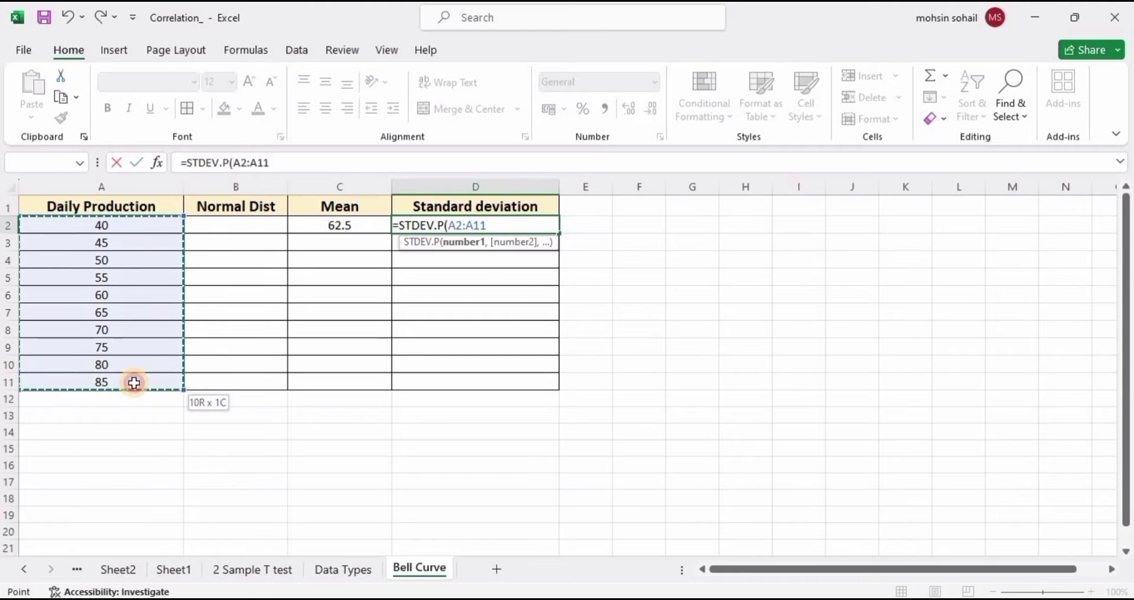
pyautogui.press('Return')
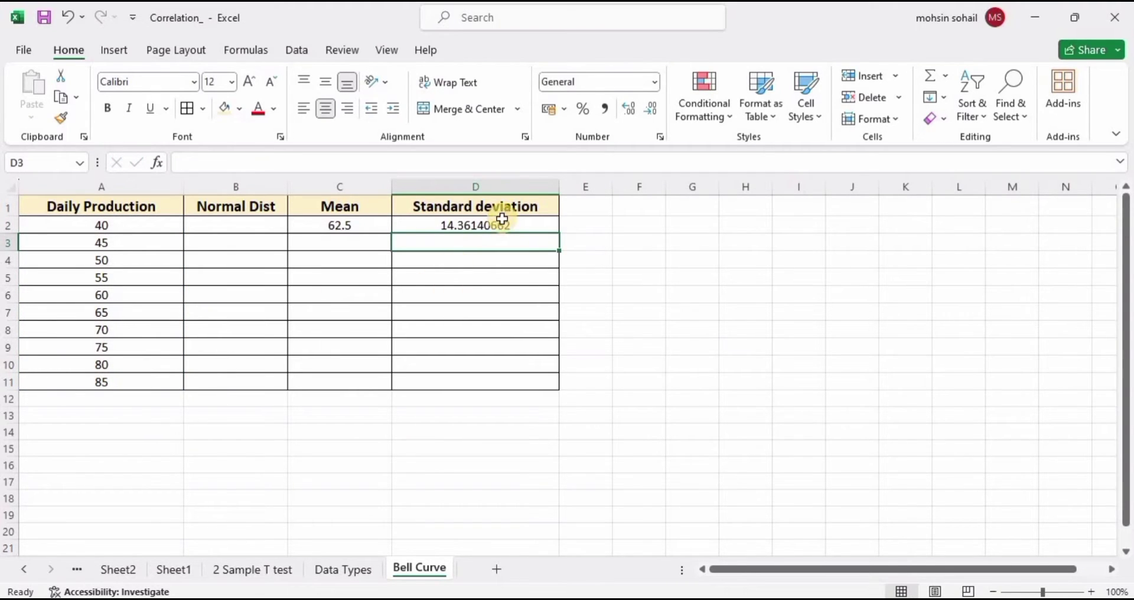
# - Decrease D2's decimal places until the standard deviation displays as 14.4
pyautogui.click(532, 224)
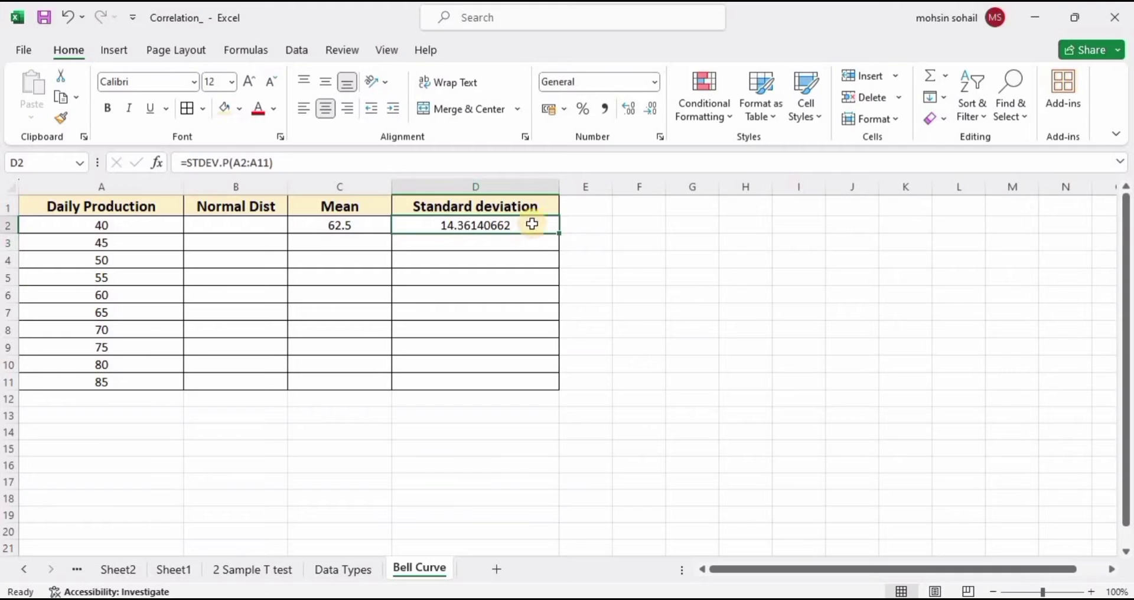
pyautogui.click(654, 118)
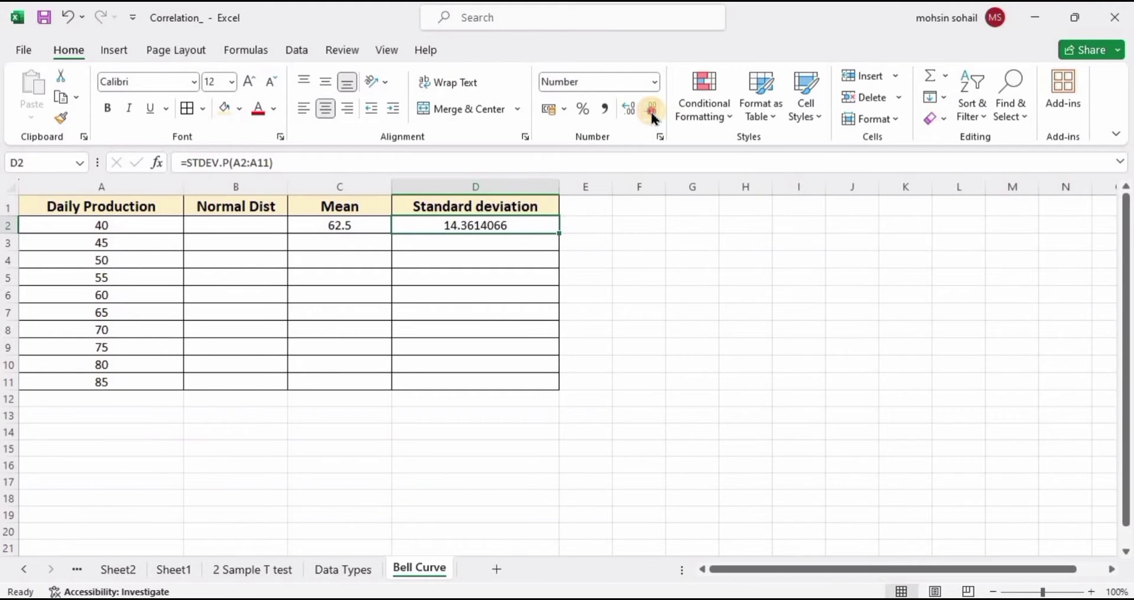
pyautogui.click(654, 118)
pyautogui.click(653, 119)
pyautogui.click(654, 119)
pyautogui.click(654, 118)
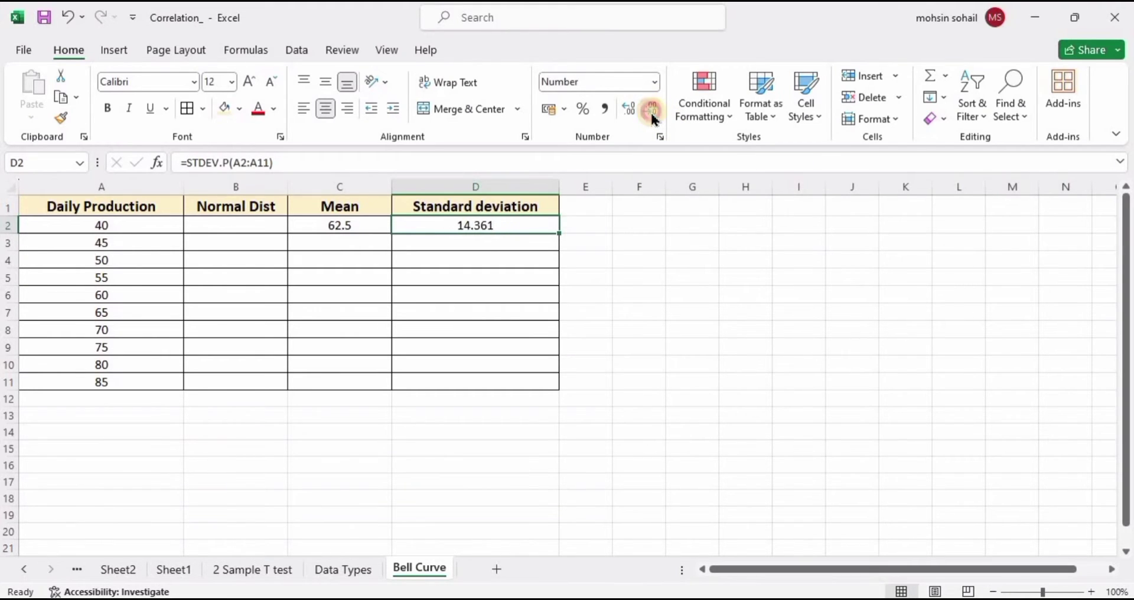
pyautogui.click(653, 119)
pyautogui.click(654, 118)
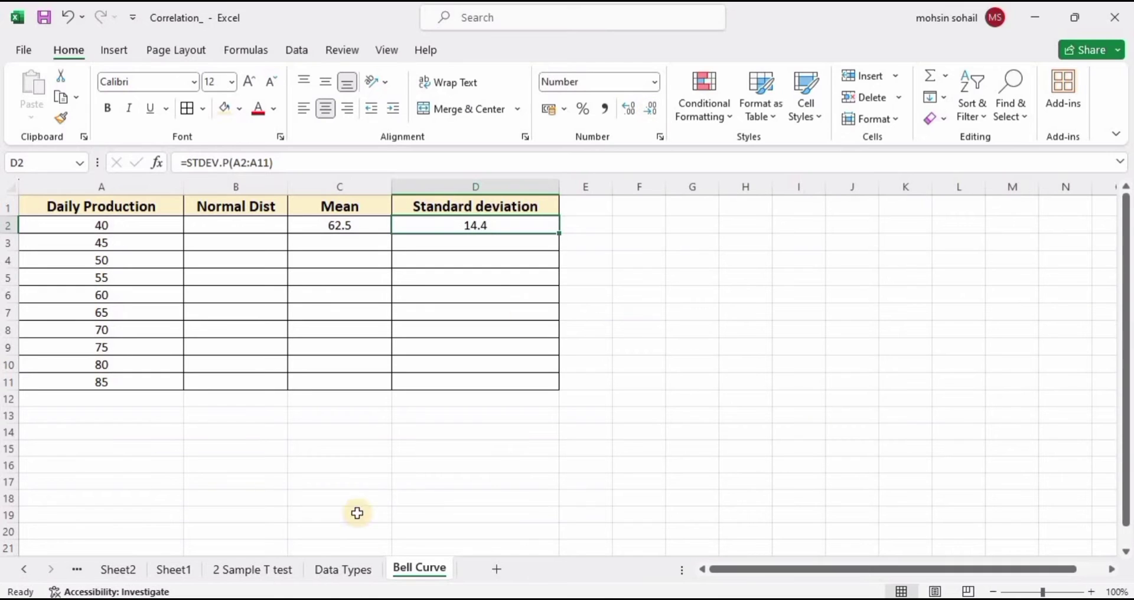
pyautogui.click(345, 495)
pyautogui.press('Up')
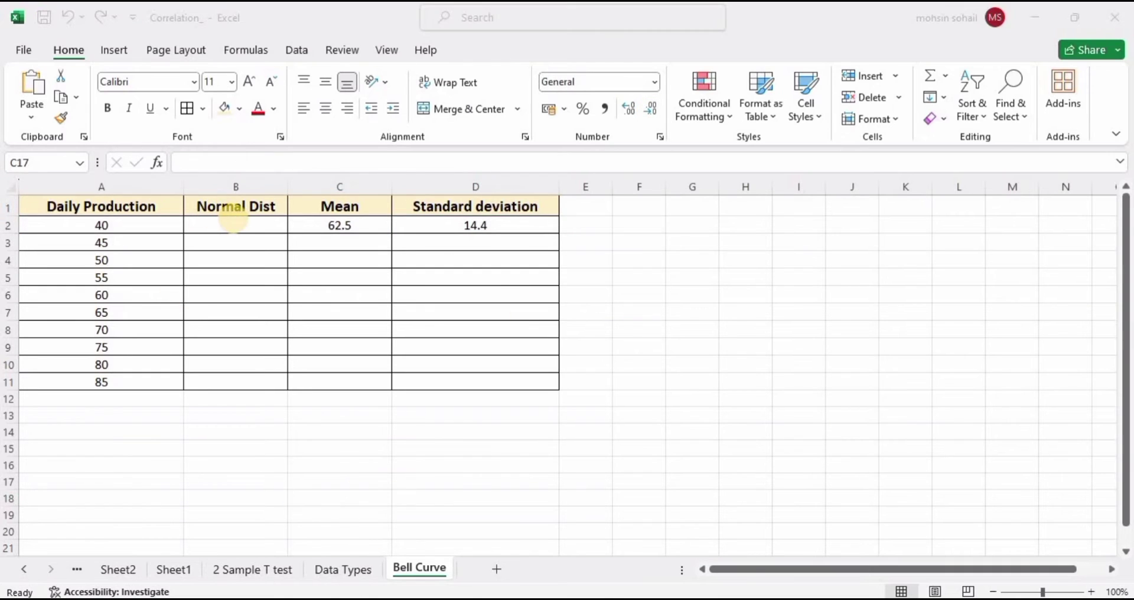
# - Enter =NORM.DIST(A2,C2,D2,FALSE) in B2, returning 0.008141704 for the value 40
pyautogui.click(238, 208)
pyautogui.click(230, 228)
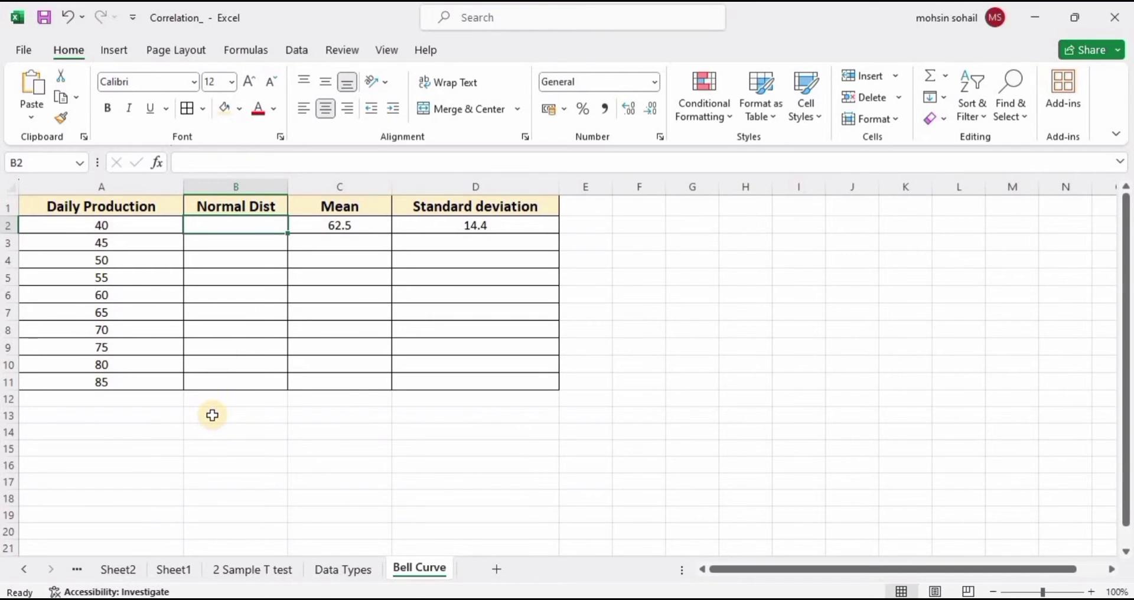
pyautogui.write('=nor')
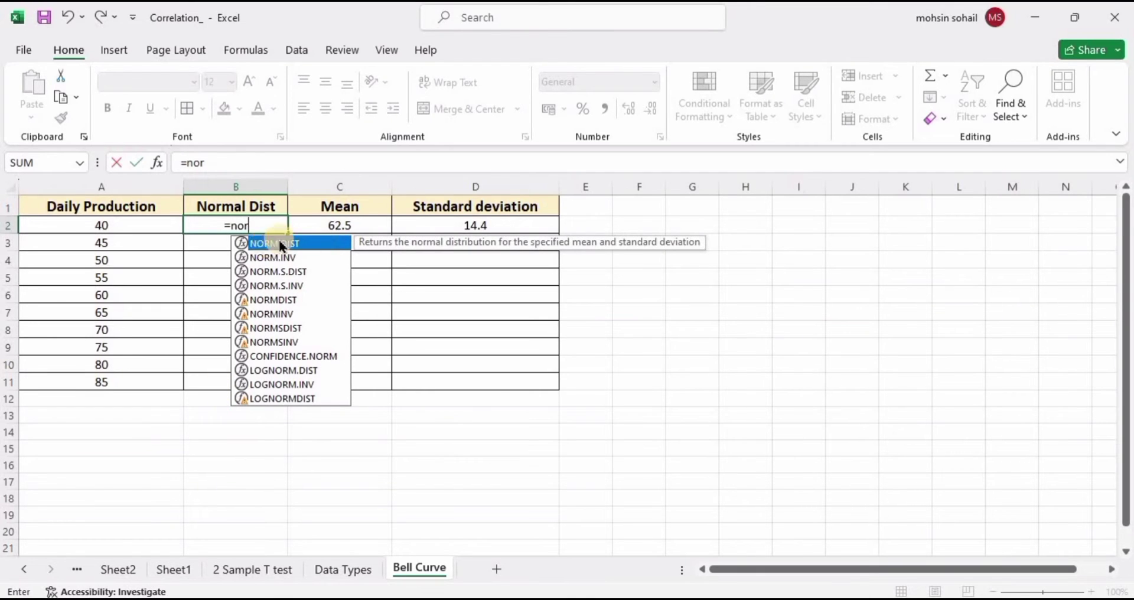
pyautogui.doubleClick(274, 243)
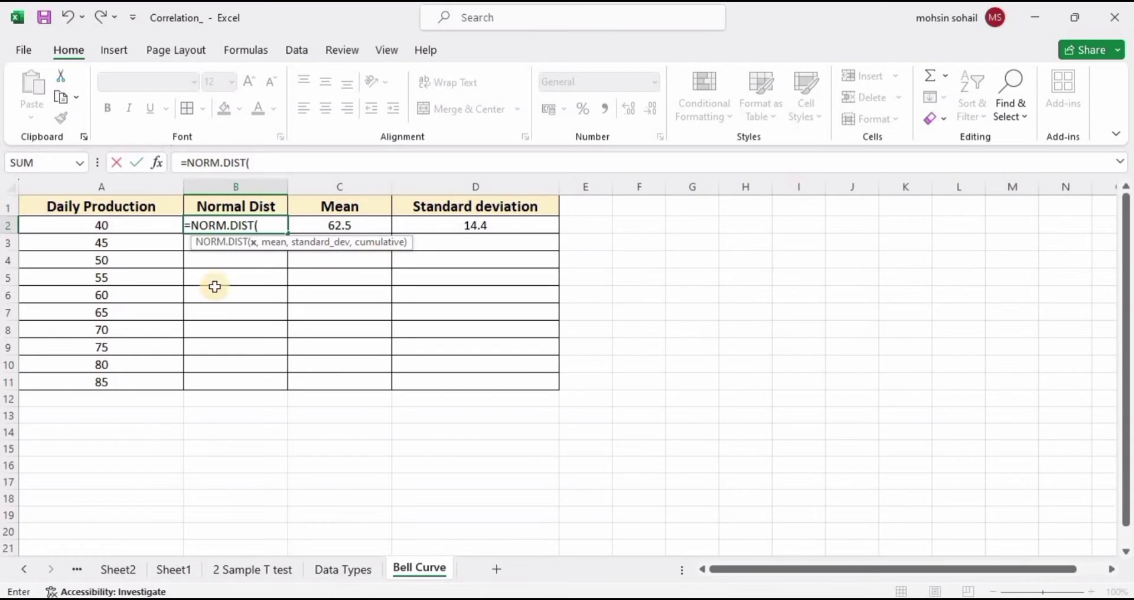
pyautogui.click(125, 229)
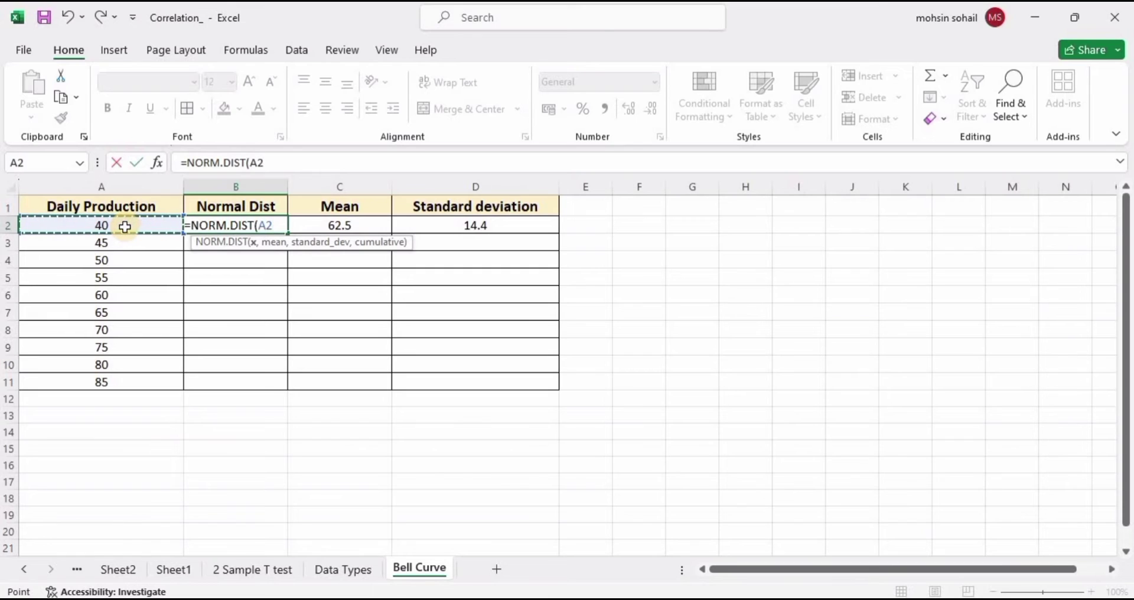
pyautogui.write(',')
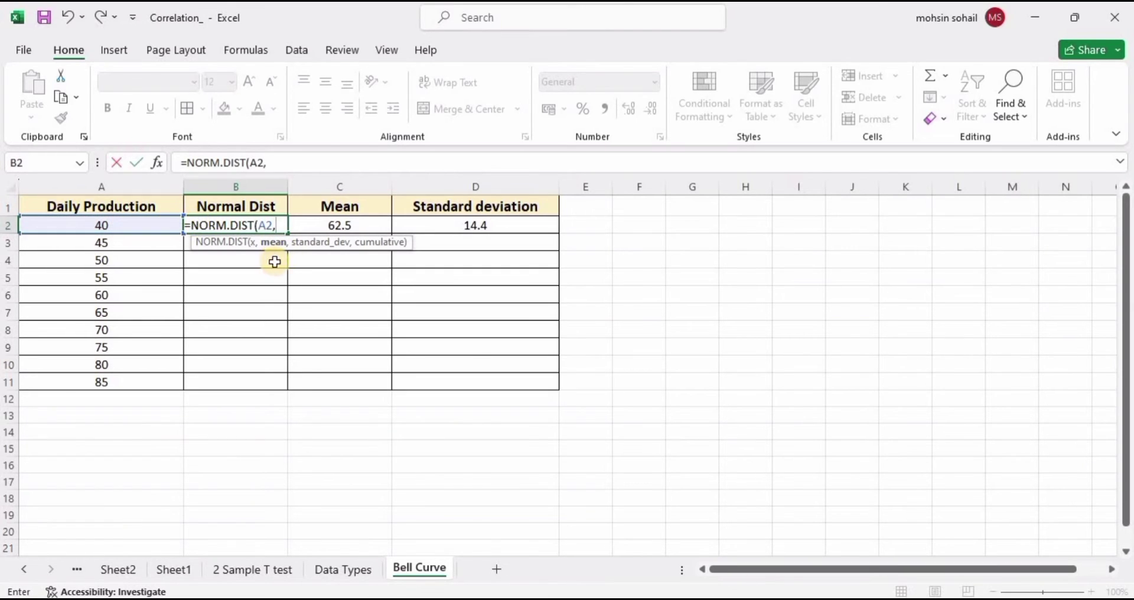
pyautogui.click(355, 223)
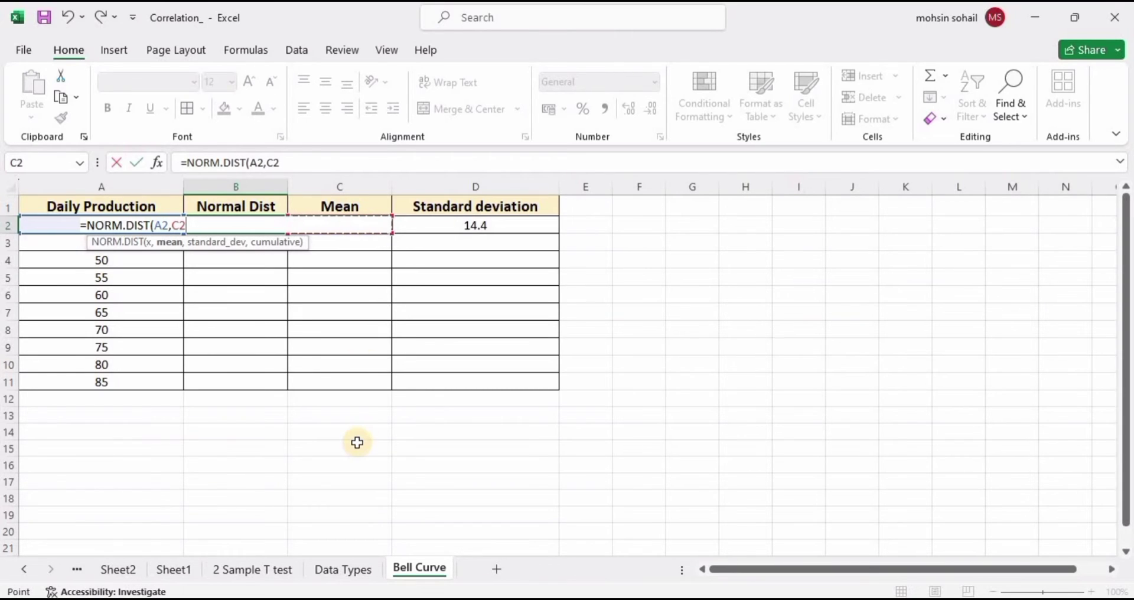
pyautogui.press('BackSpace')
pyautogui.press('BackSpace')
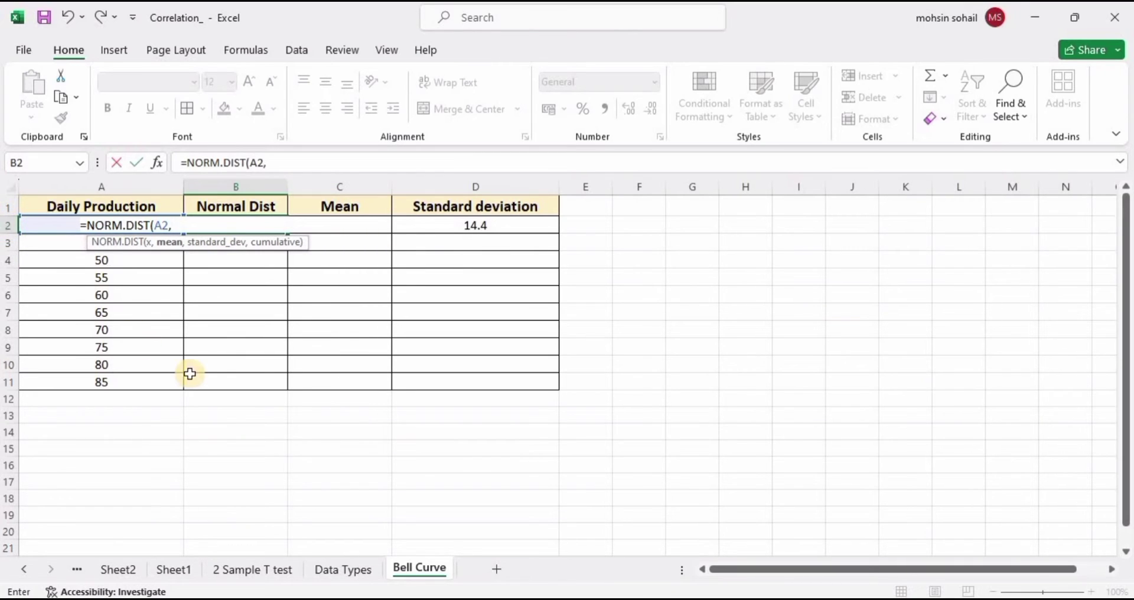
pyautogui.write('c2')
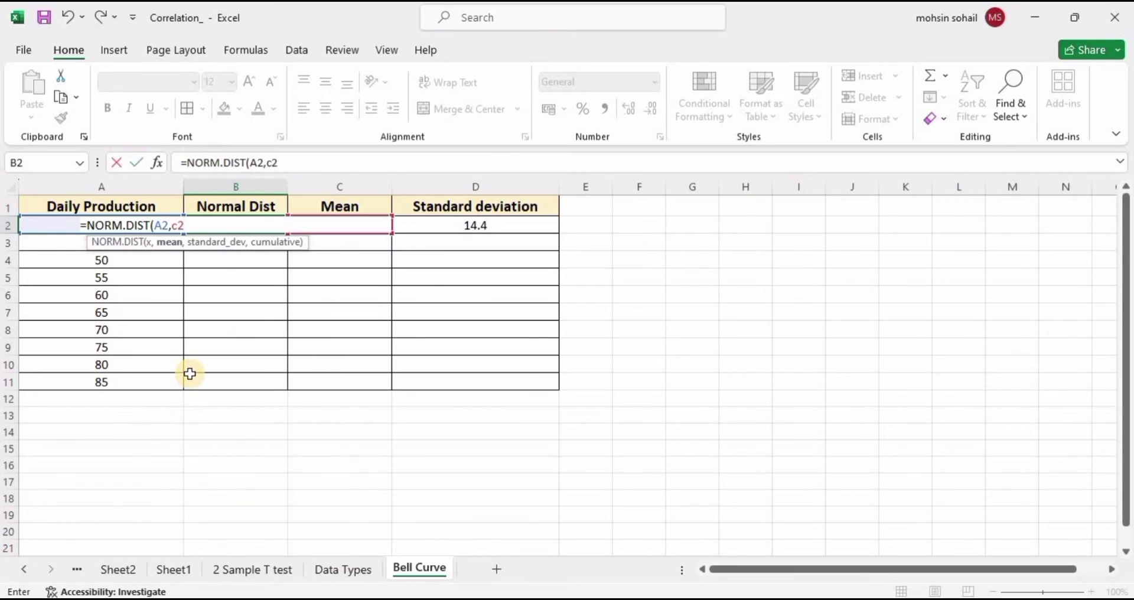
pyautogui.write(',')
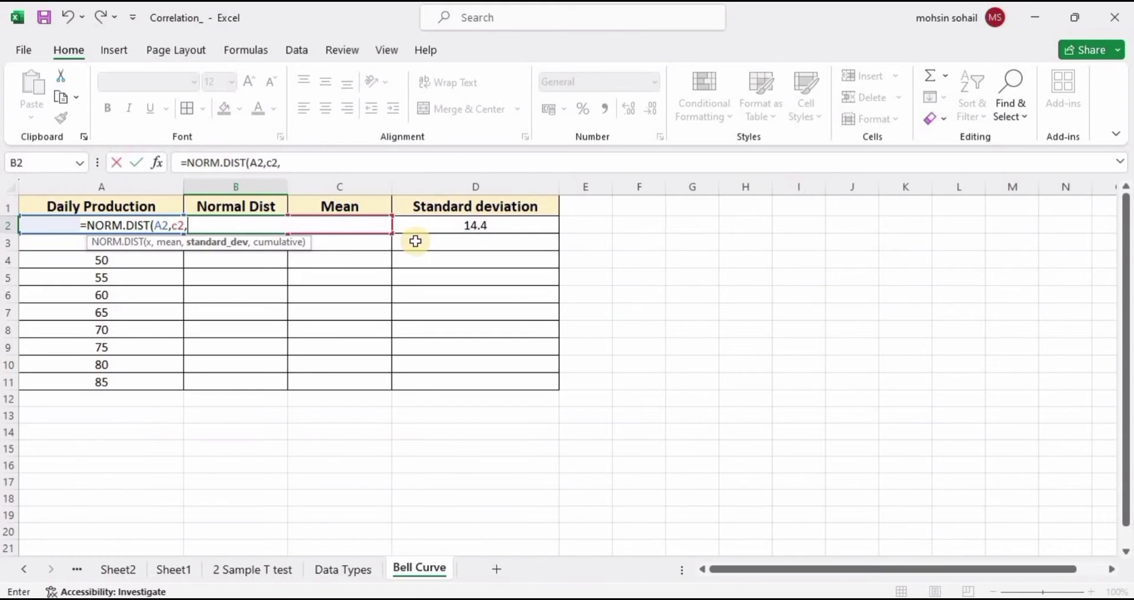
pyautogui.click(446, 226)
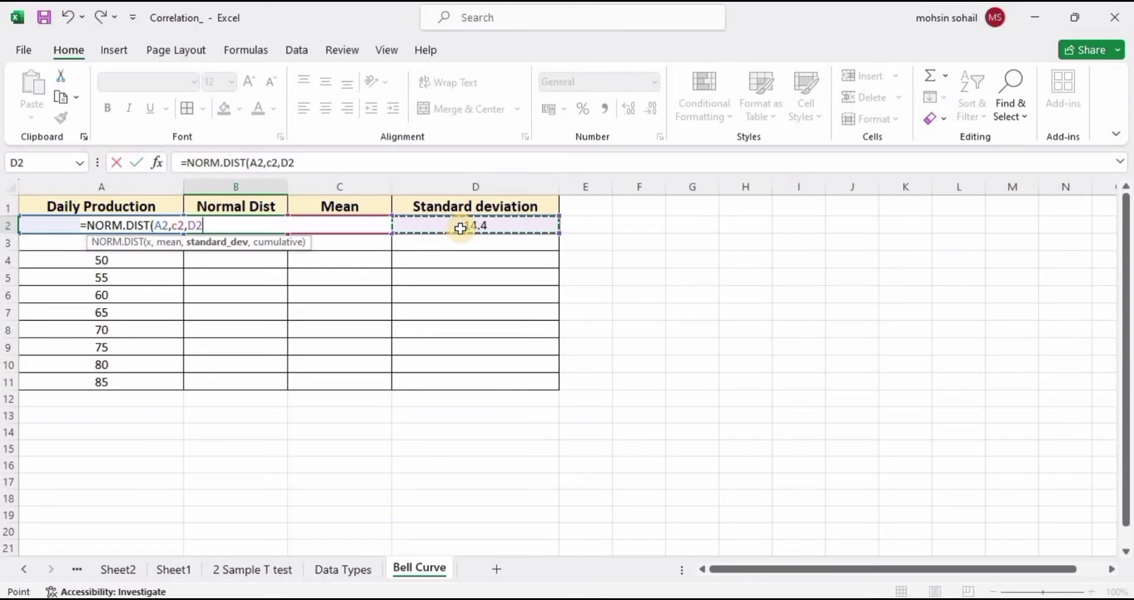
pyautogui.write(',')
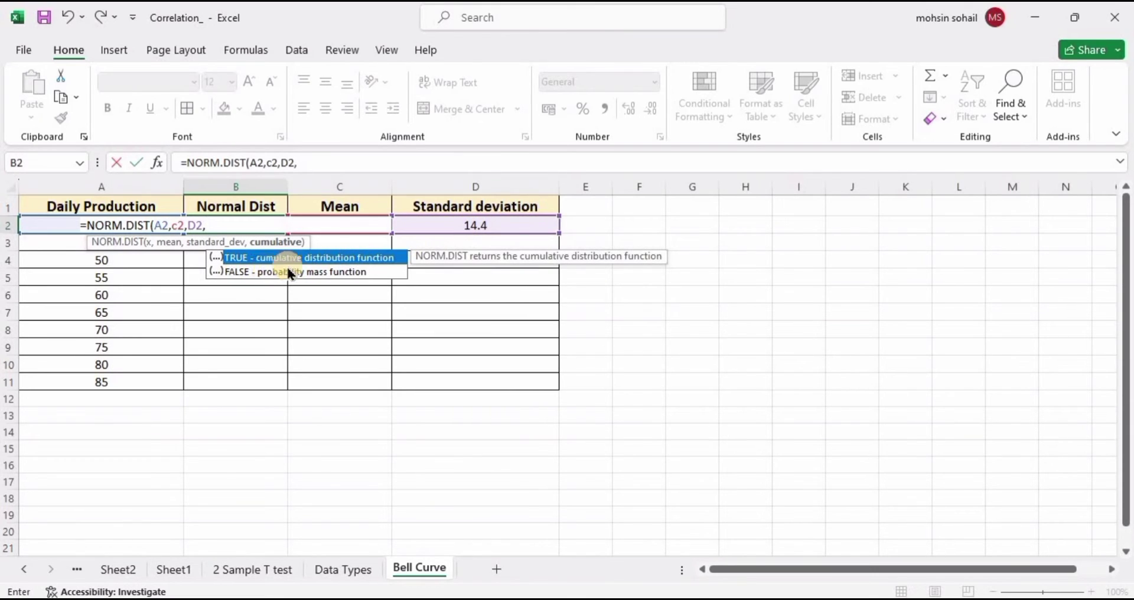
pyautogui.write('false')
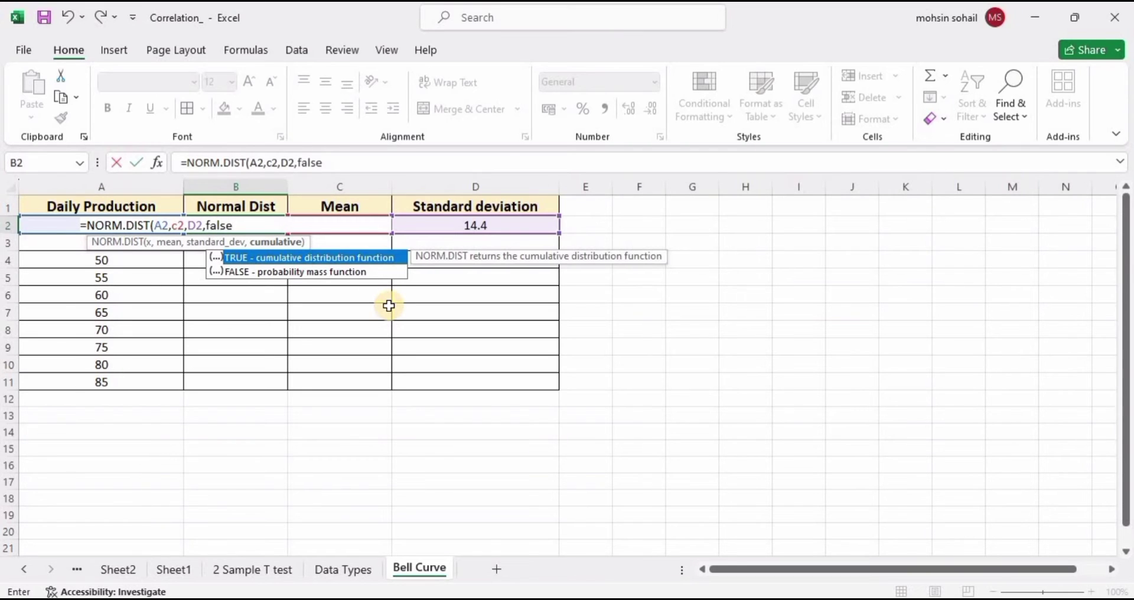
pyautogui.press('Return')
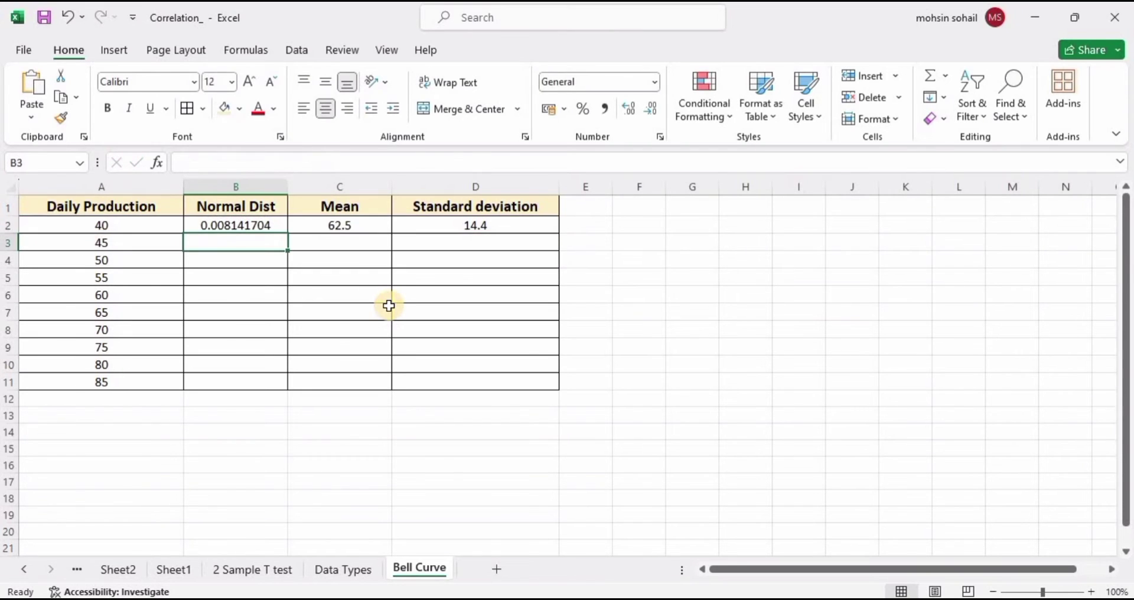
# - Change B2's formula to =NORM.DIST(A2,$C$2,$D$2,FALSE) using F4
pyautogui.click(233, 226)
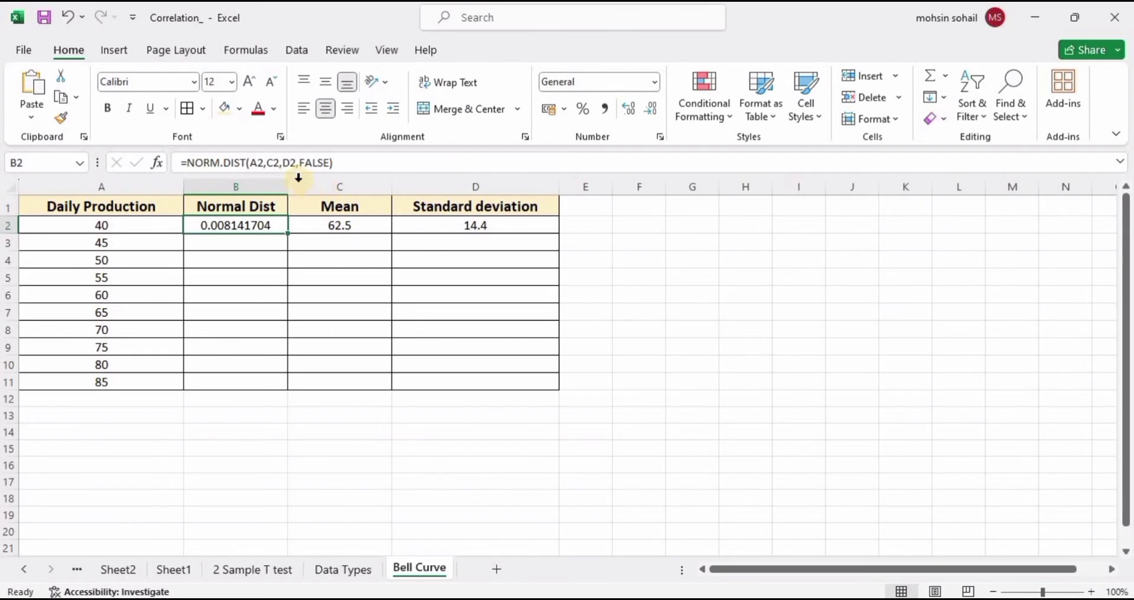
pyautogui.click(274, 163)
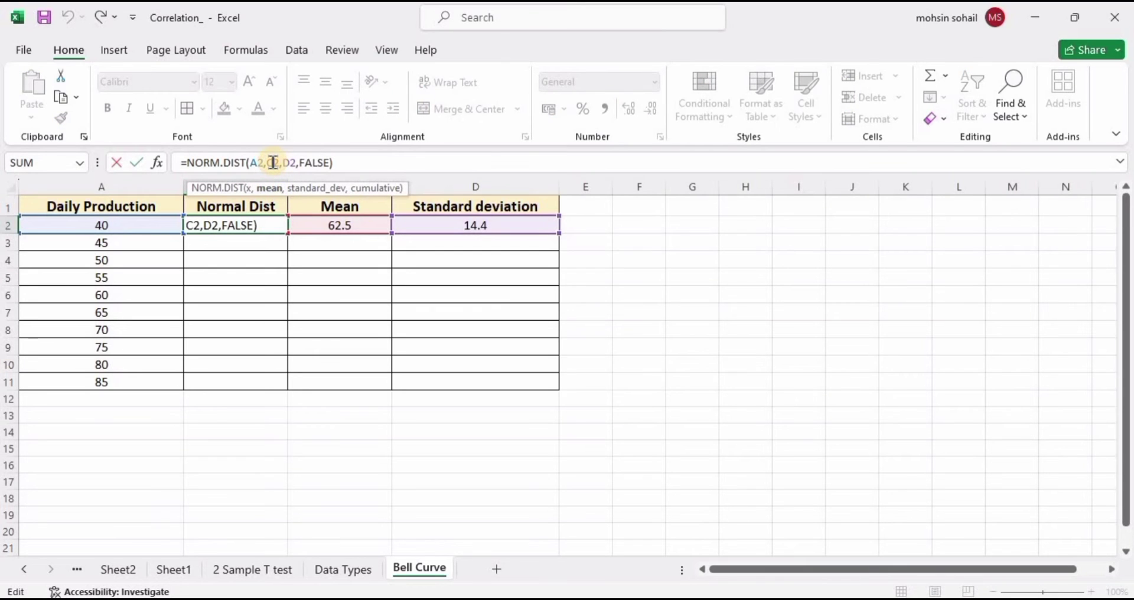
pyautogui.press('F4')
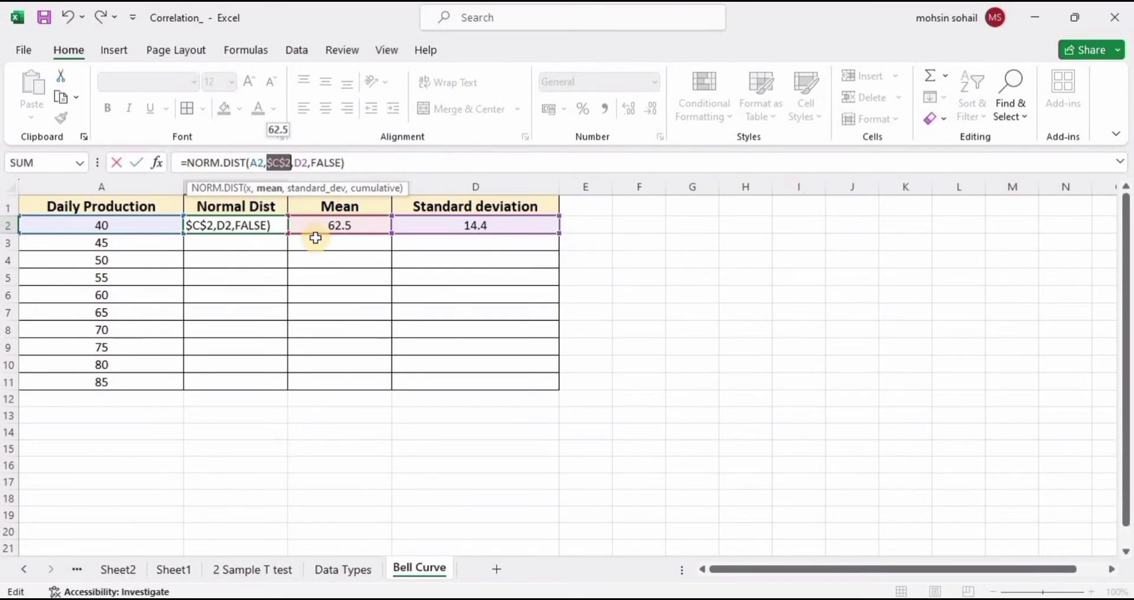
pyautogui.click(302, 162)
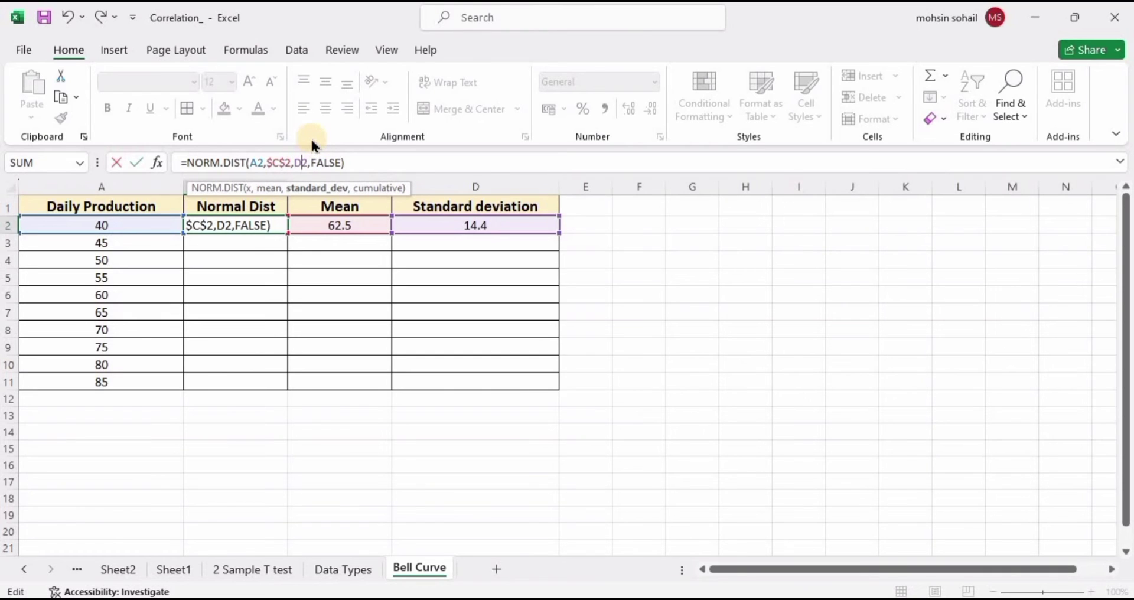
pyautogui.press('F4')
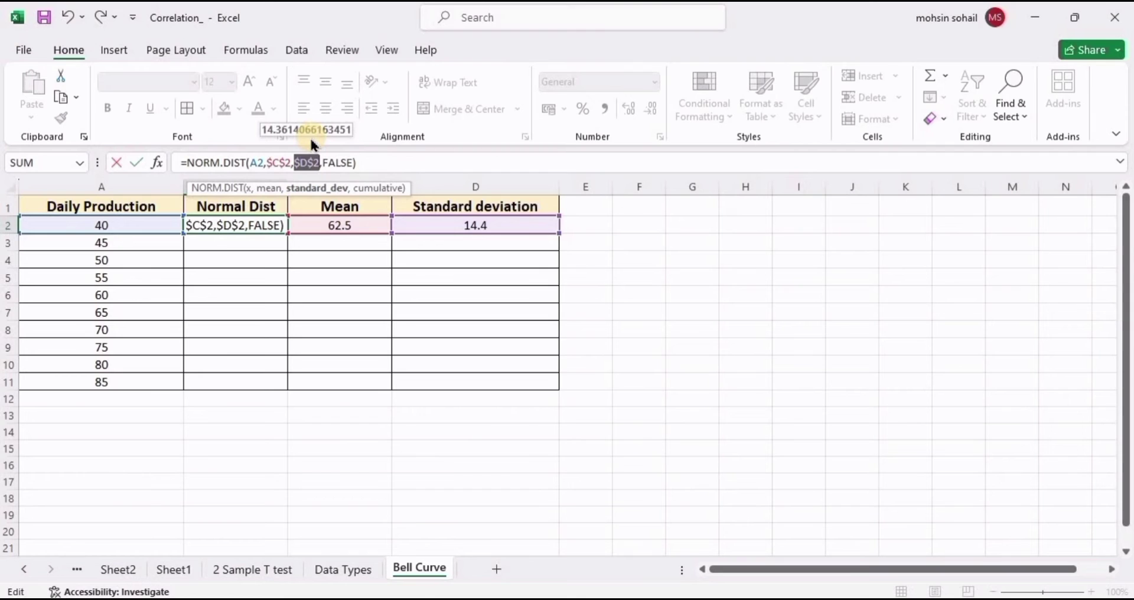
pyautogui.press('Return')
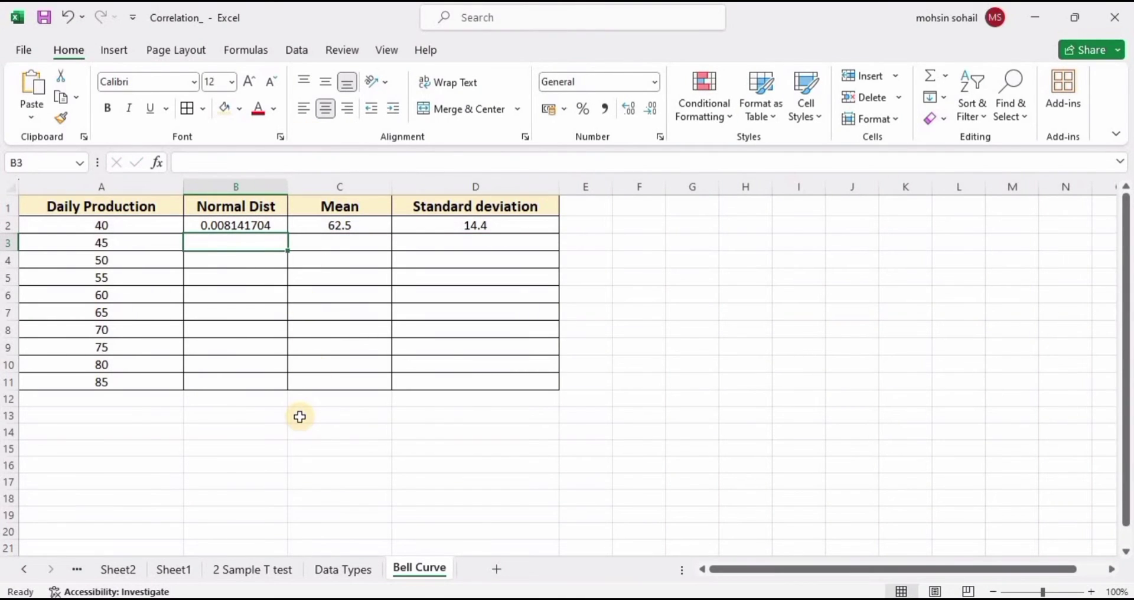
# - Fill the NORM.DIST formula down to B11, then select A2:B11 for charting
pyautogui.click(261, 225)
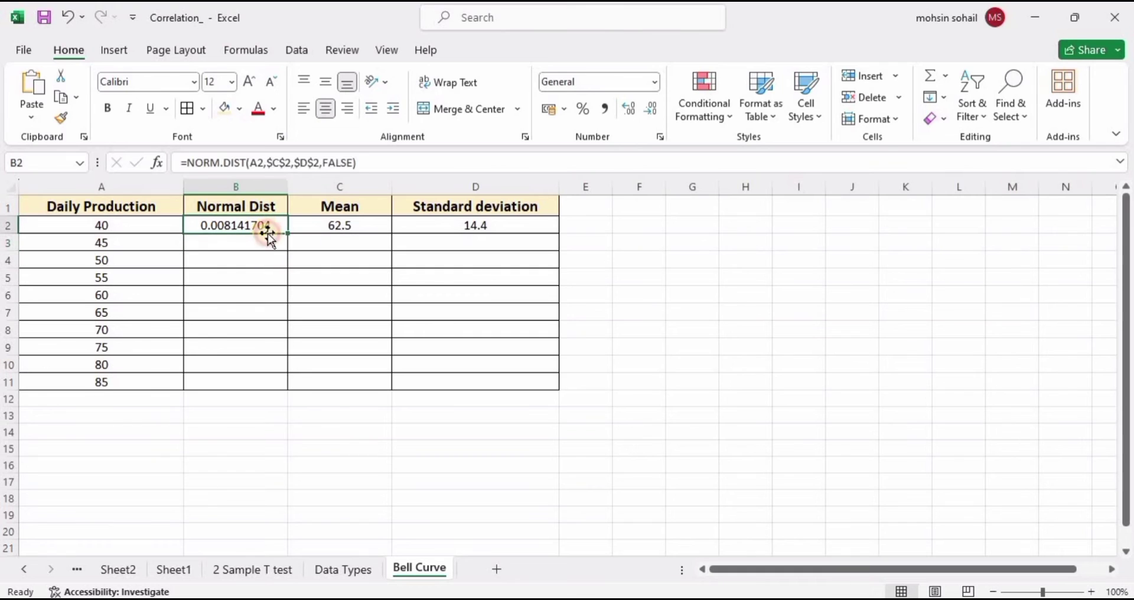
pyautogui.moveTo(289, 233); pyautogui.dragTo(282, 384)
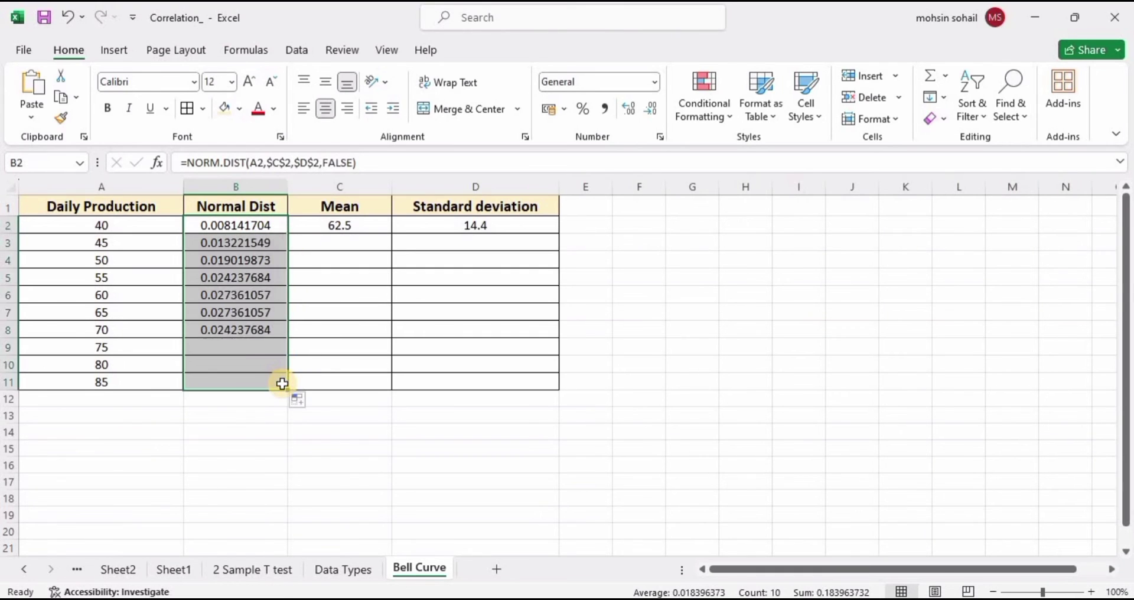
pyautogui.click(234, 477)
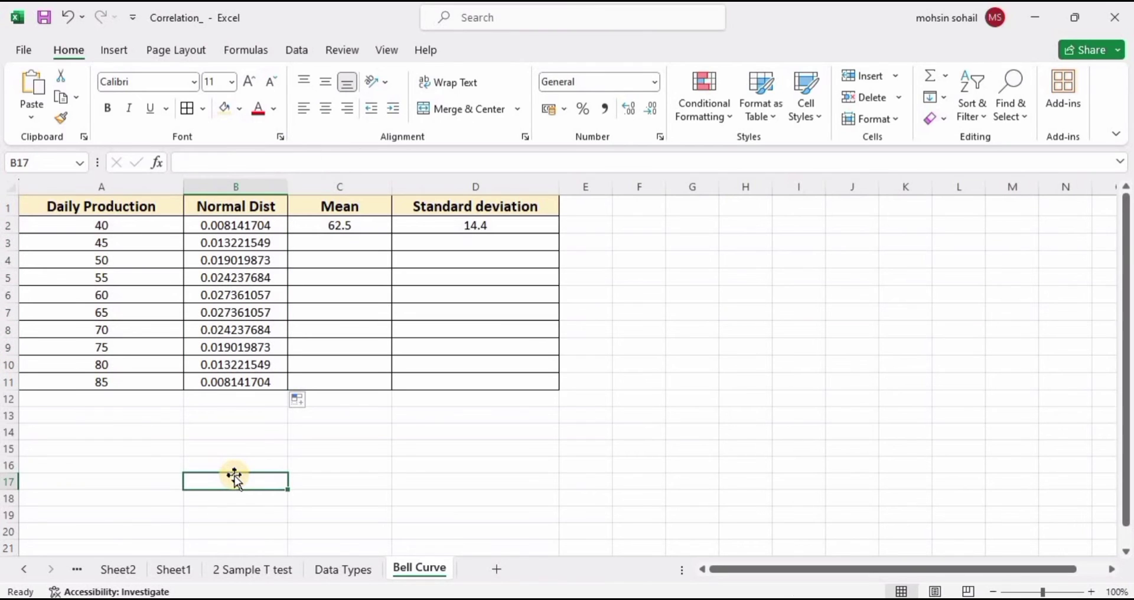
pyautogui.click(118, 225)
pyautogui.moveTo(122, 315); pyautogui.dragTo(231, 389)
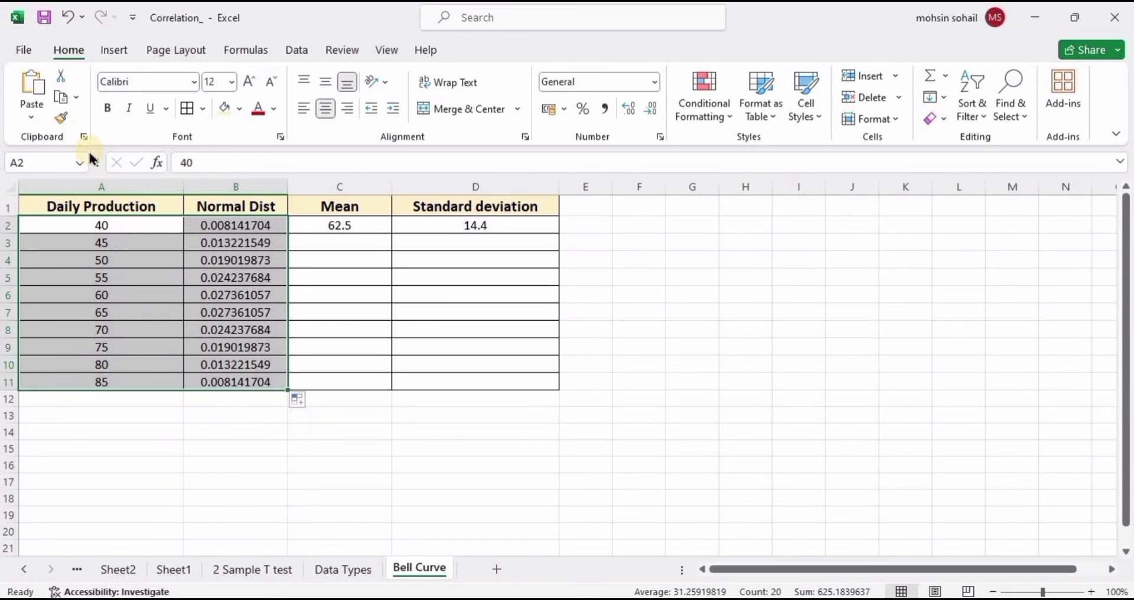
# - Insert an X Y Scatter with Smooth Lines chart from A2:B11 via Recommended Charts
pyautogui.click(118, 52)
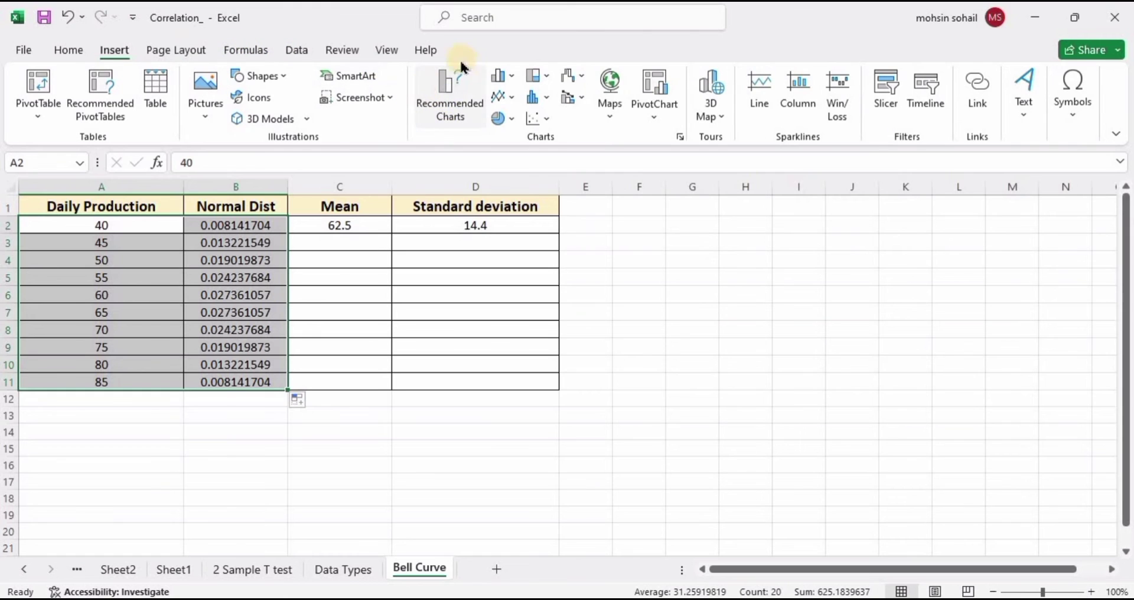
pyautogui.click(456, 87)
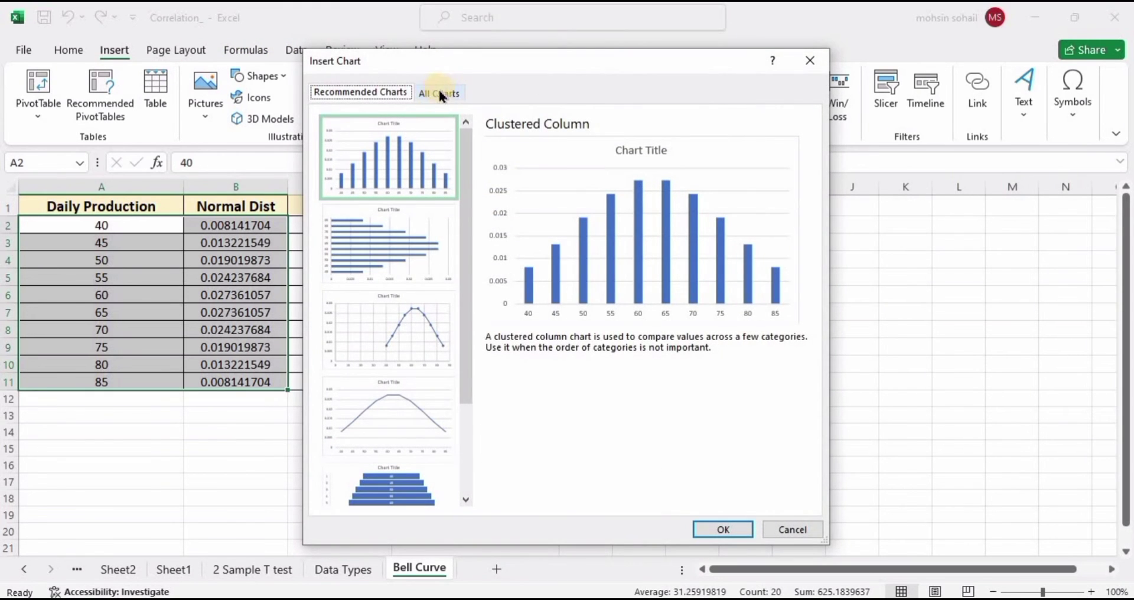
pyautogui.click(440, 94)
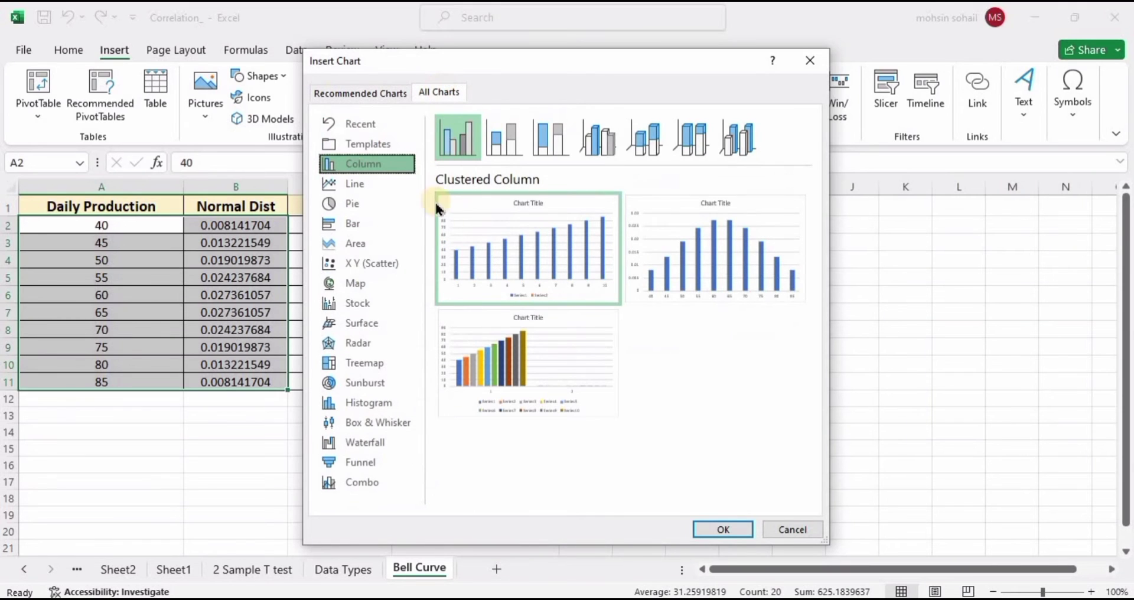
pyautogui.click(373, 263)
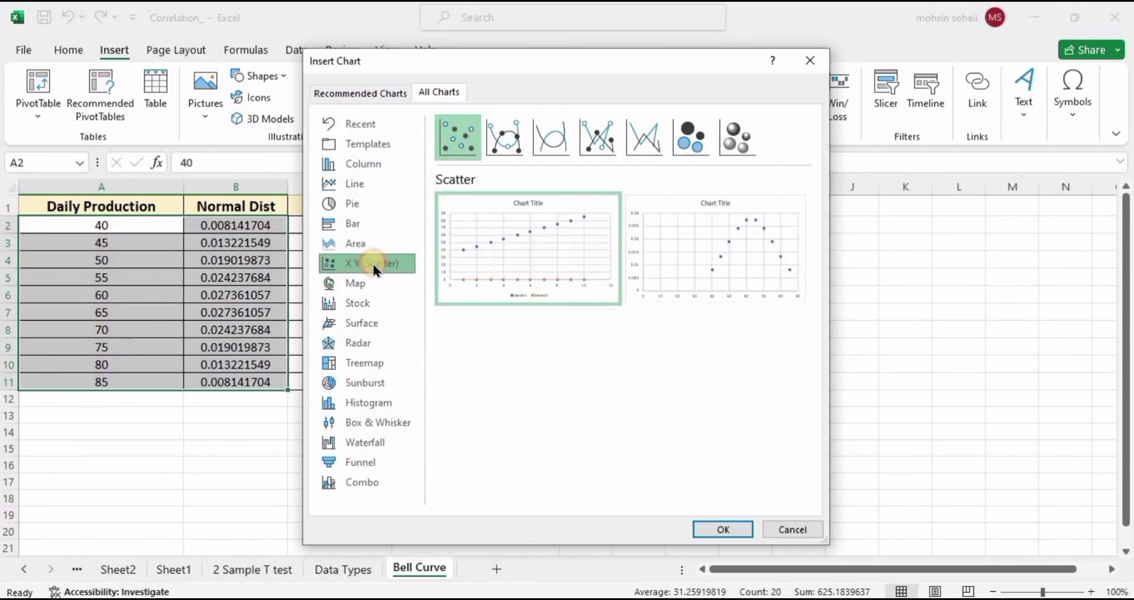
pyautogui.click(556, 135)
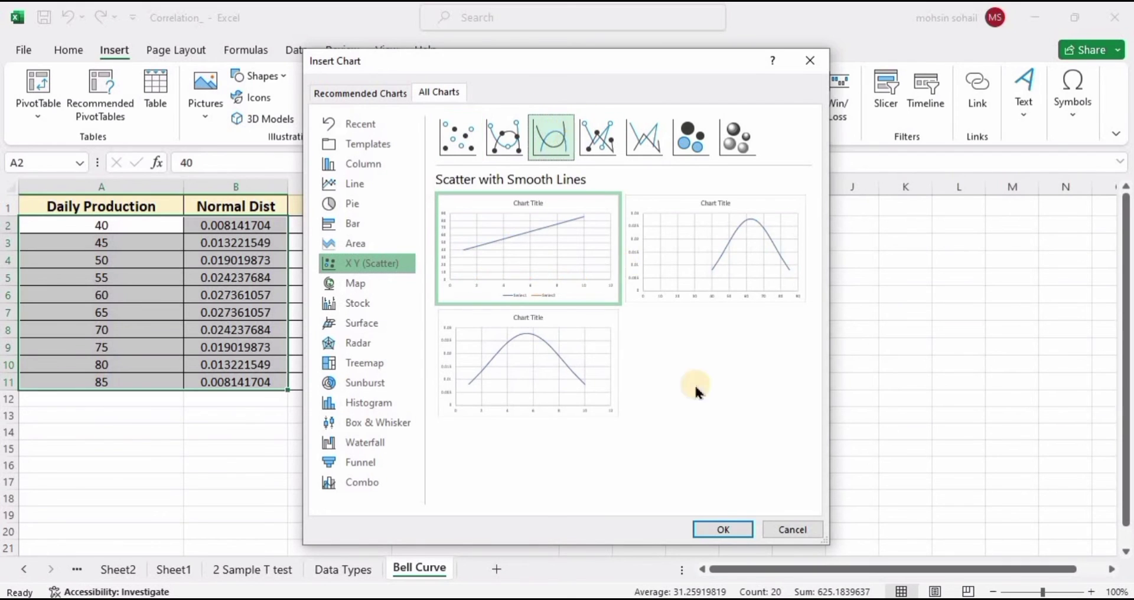
pyautogui.click(716, 530)
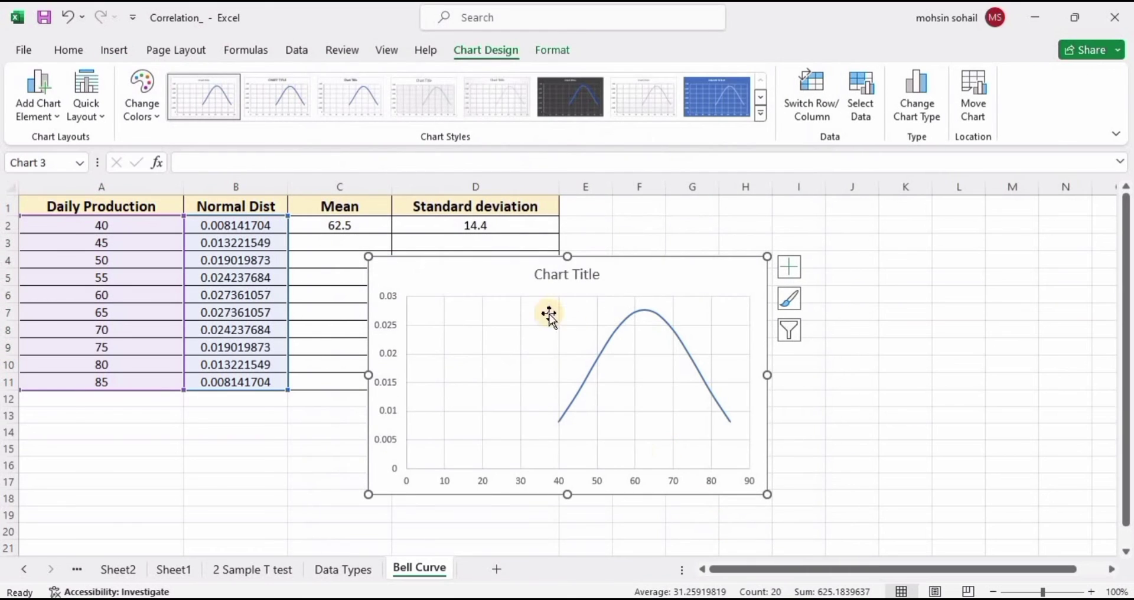
# - Replace the placeholder chart title with 'Bell Curve'
pyautogui.moveTo(698, 275); pyautogui.dragTo(702, 284)
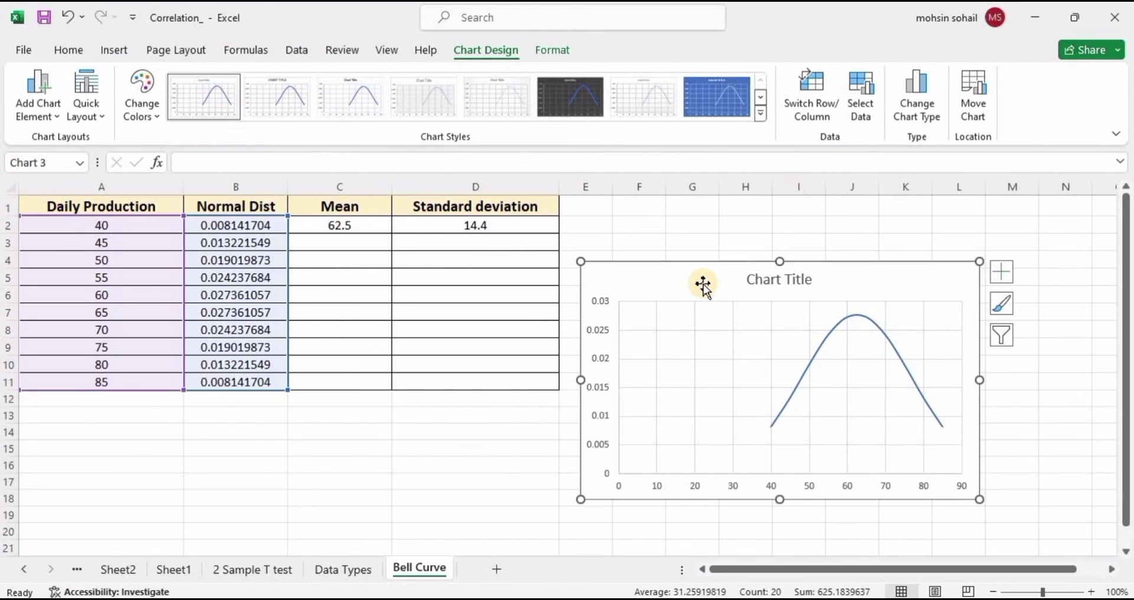
pyautogui.click(782, 281)
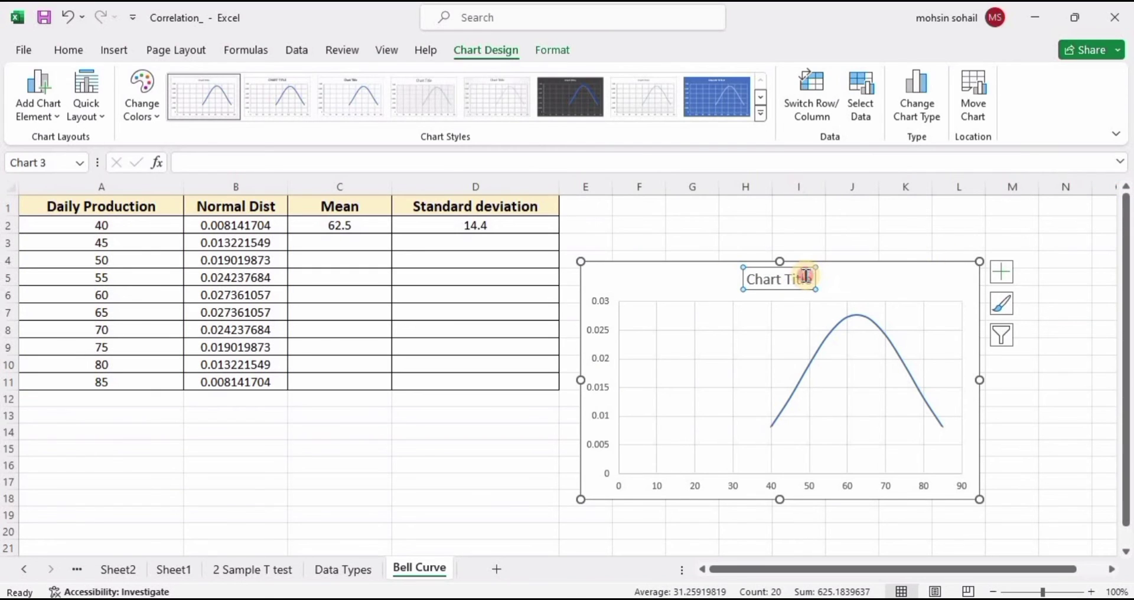
pyautogui.tripleClick(806, 275)
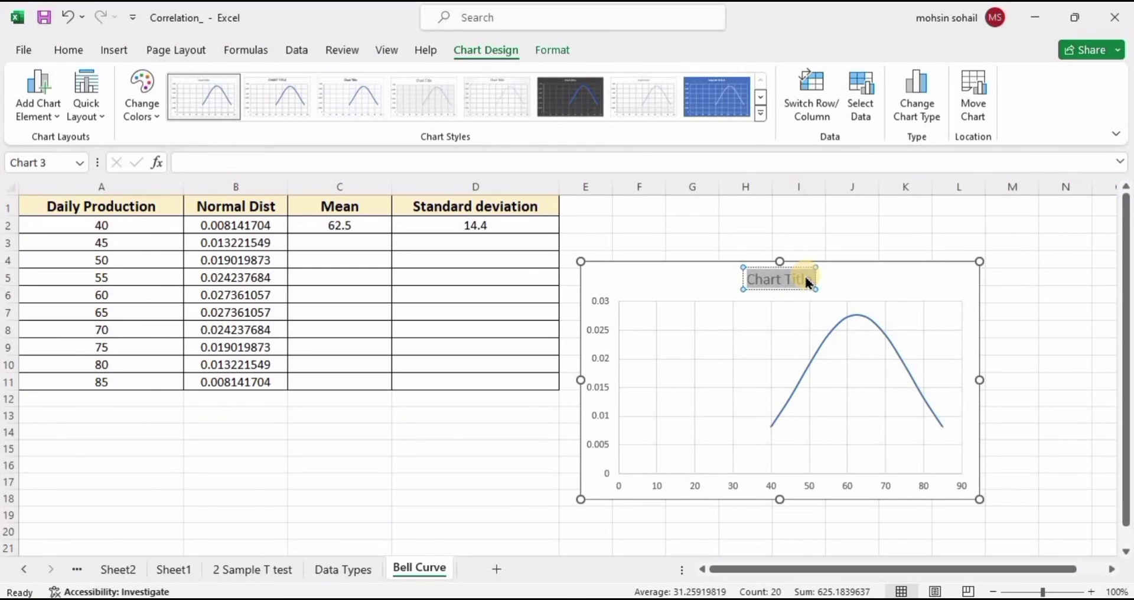
pyautogui.write('B')
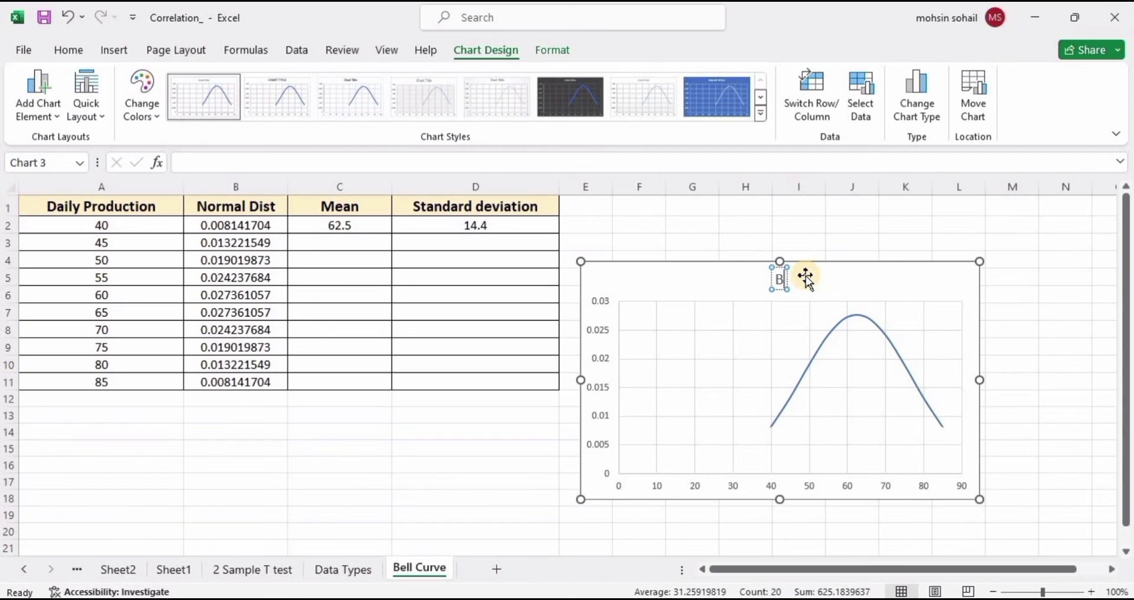
pyautogui.write('ell Curve')
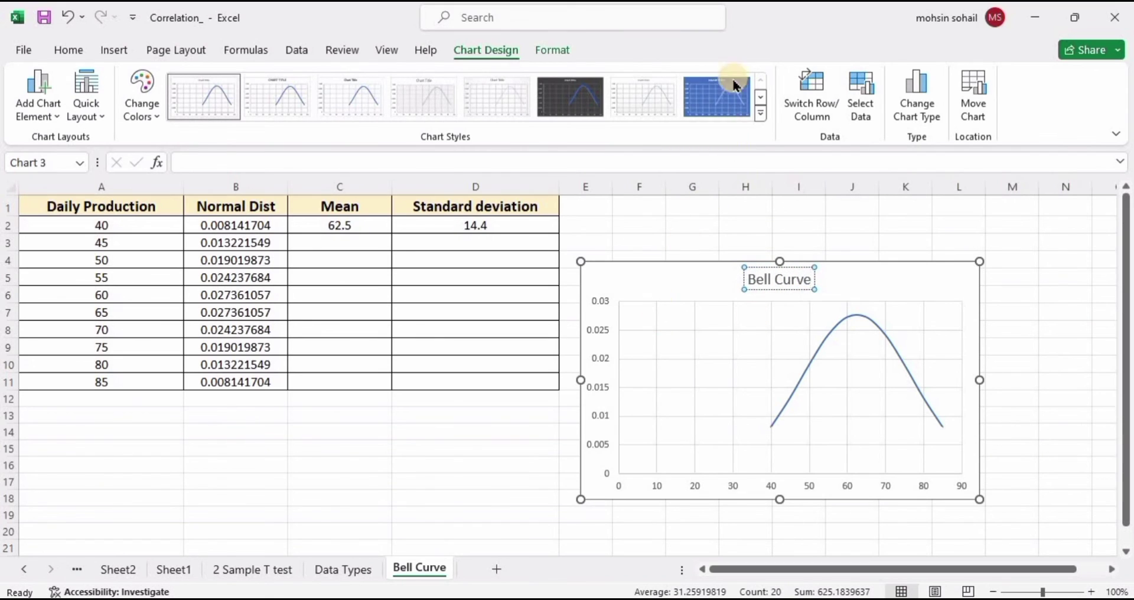
# - Apply the blue chart style and move the chart lower beside the table
pyautogui.click(709, 108)
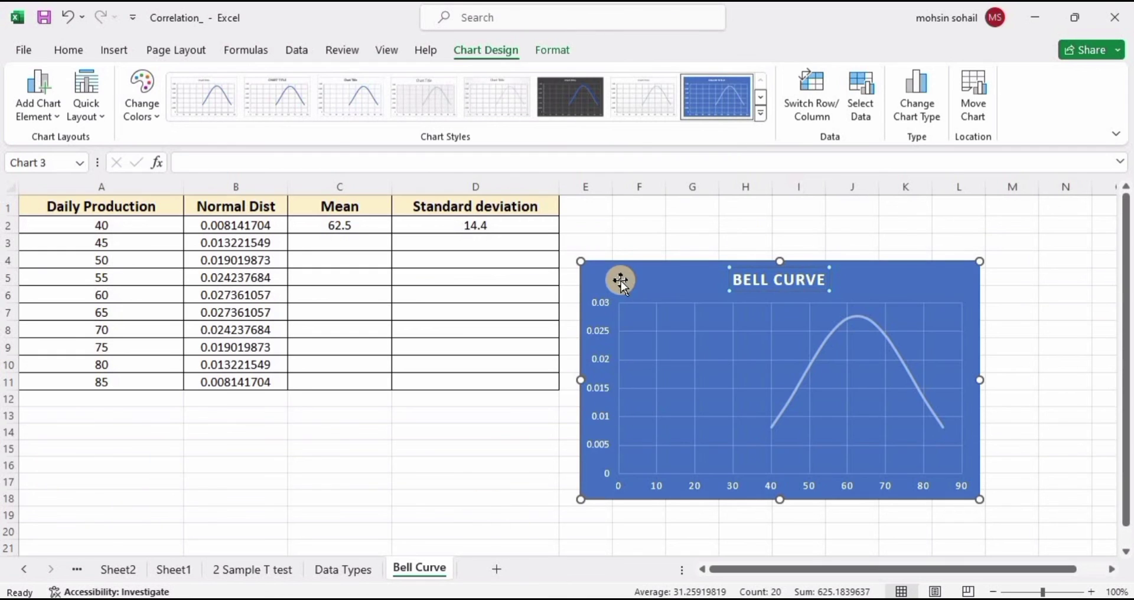
pyautogui.moveTo(621, 281); pyautogui.dragTo(672, 320)
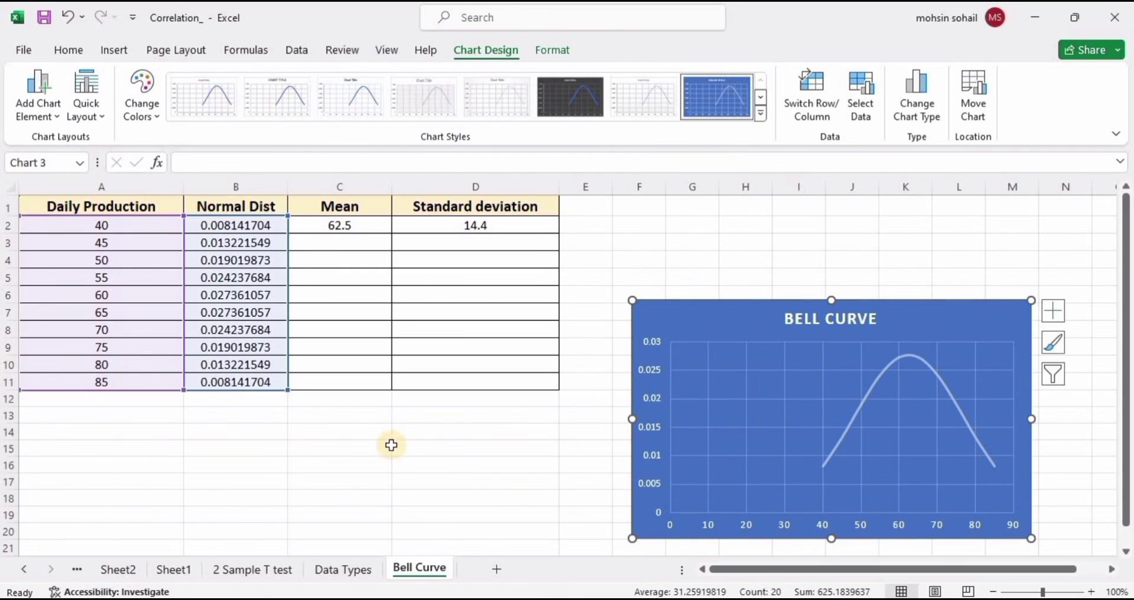
pyautogui.click(357, 466)
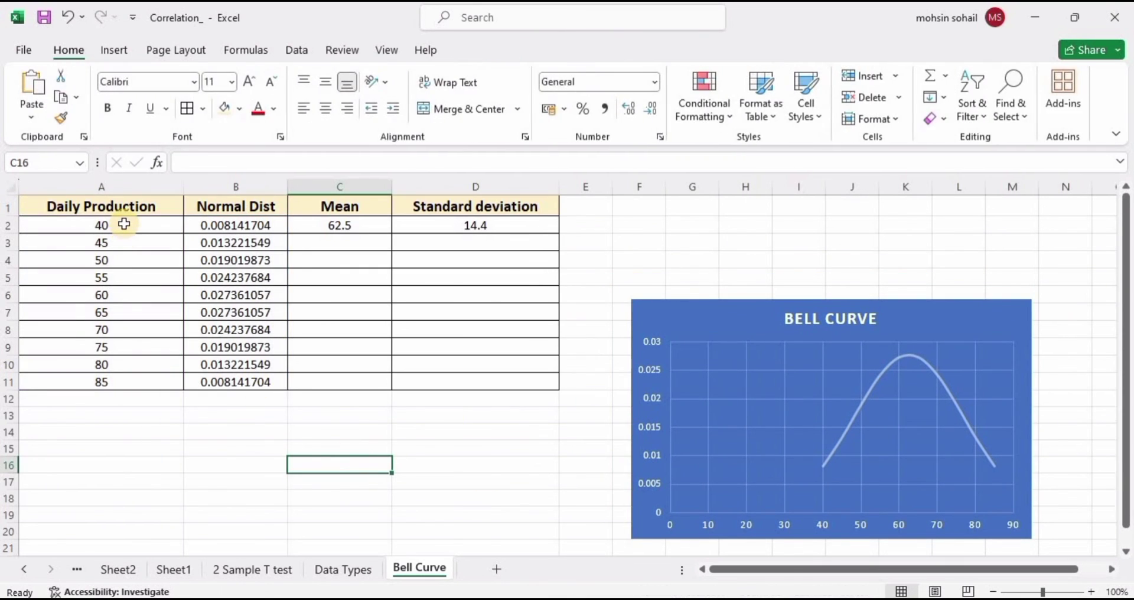
pyautogui.click(105, 226)
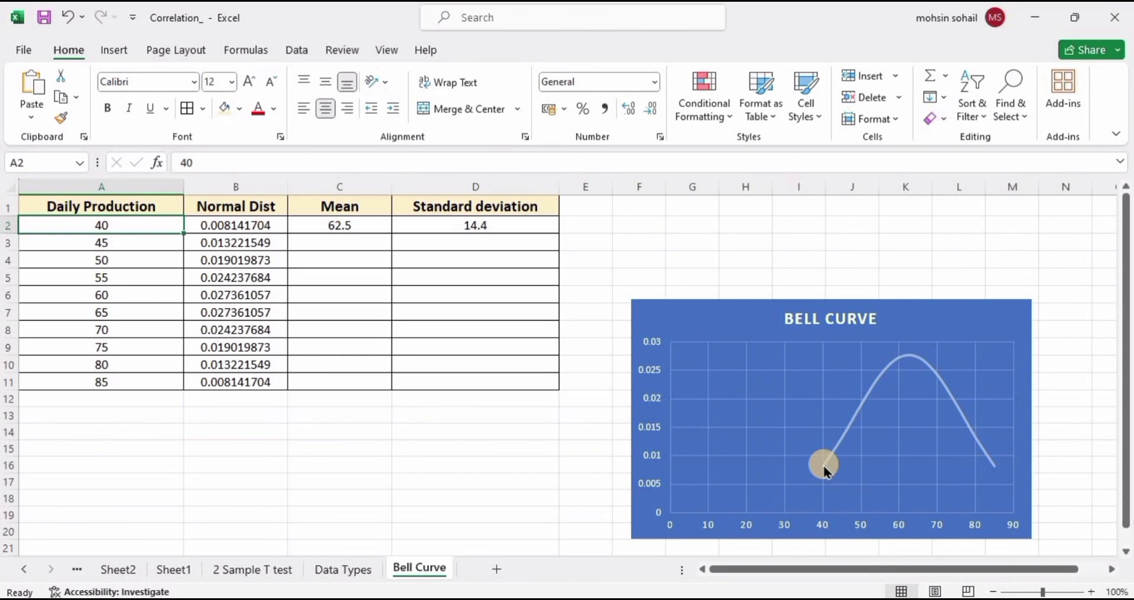
pyautogui.moveTo(825, 471)
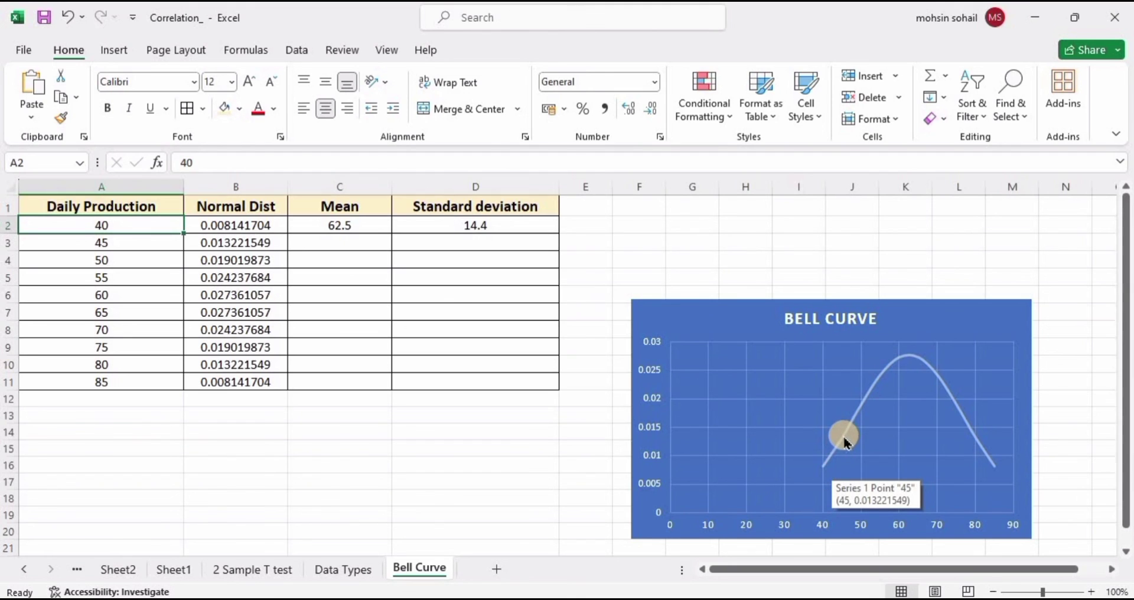
pyautogui.moveTo(849, 431)
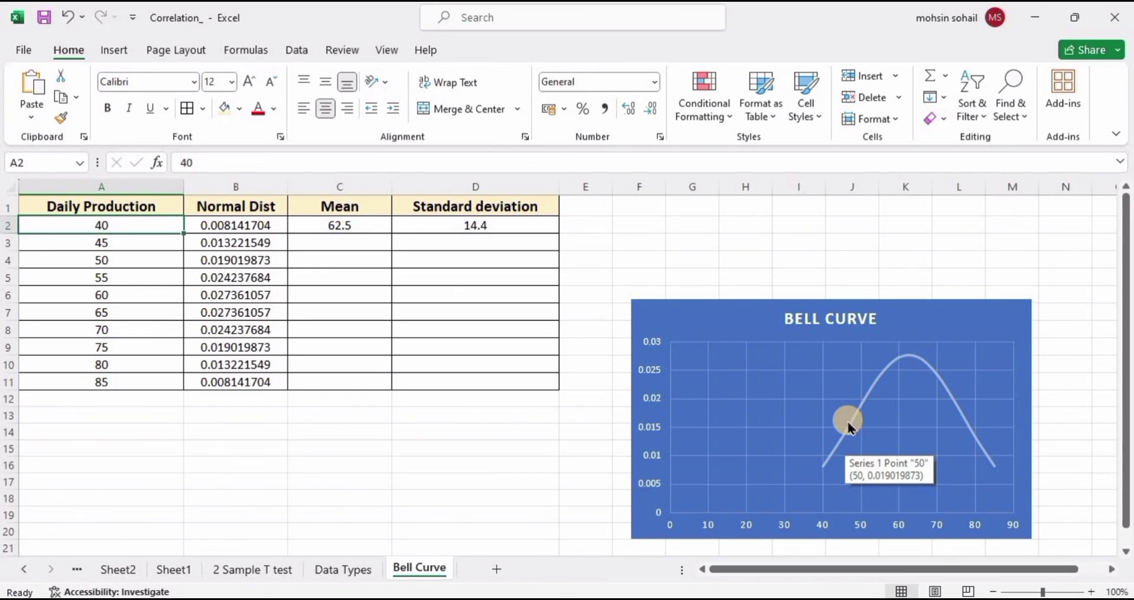
pyautogui.click(149, 260)
pyautogui.moveTo(210, 269); pyautogui.dragTo(212, 261)
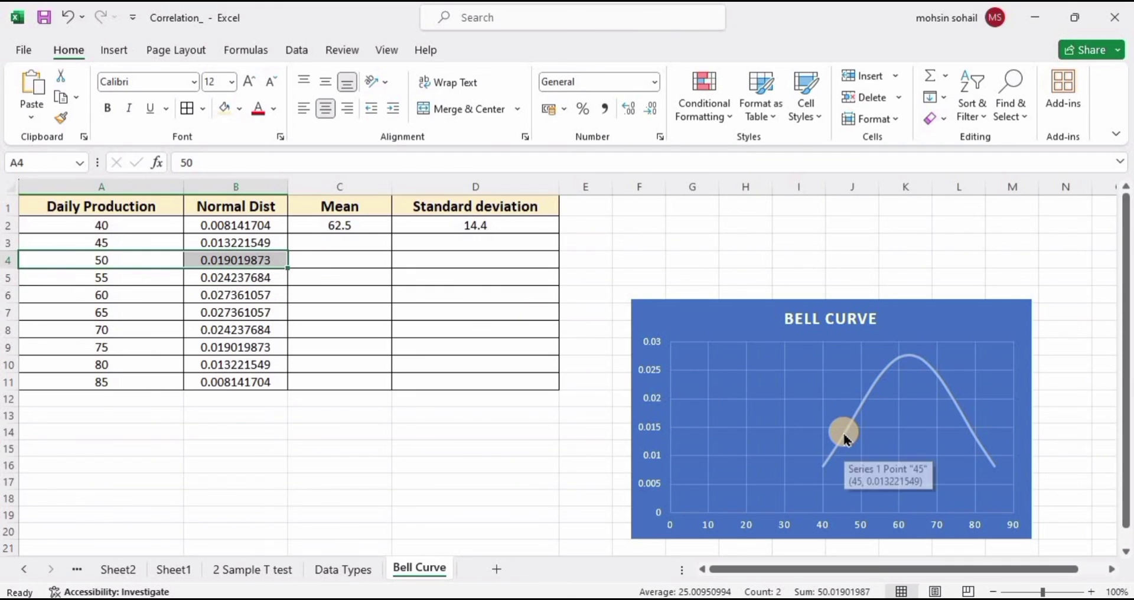
pyautogui.moveTo(852, 432)
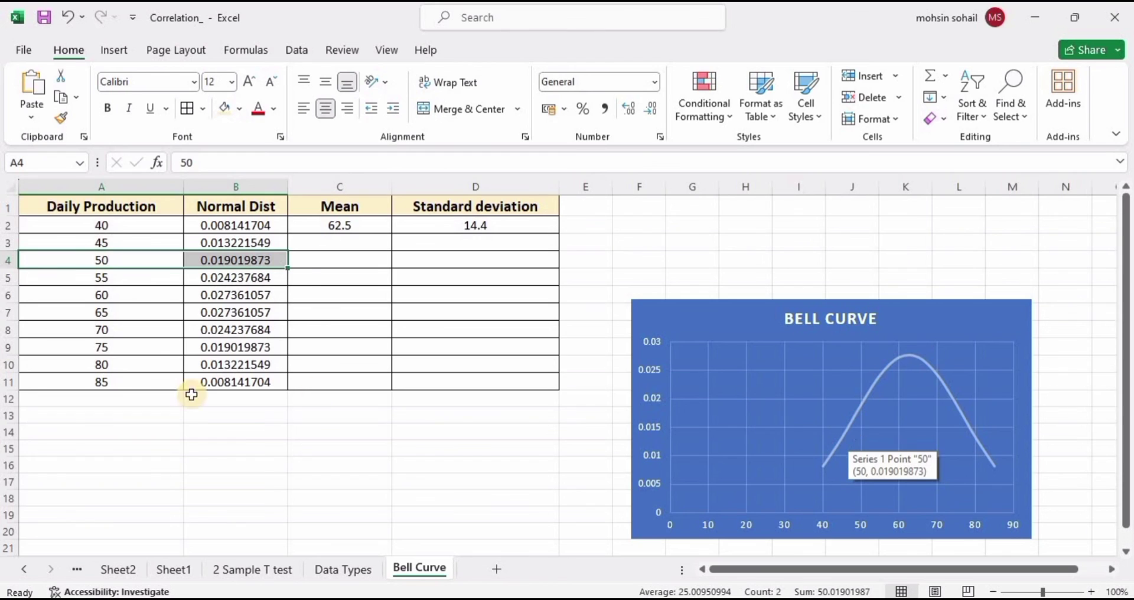
pyautogui.moveTo(119, 365); pyautogui.dragTo(230, 366)
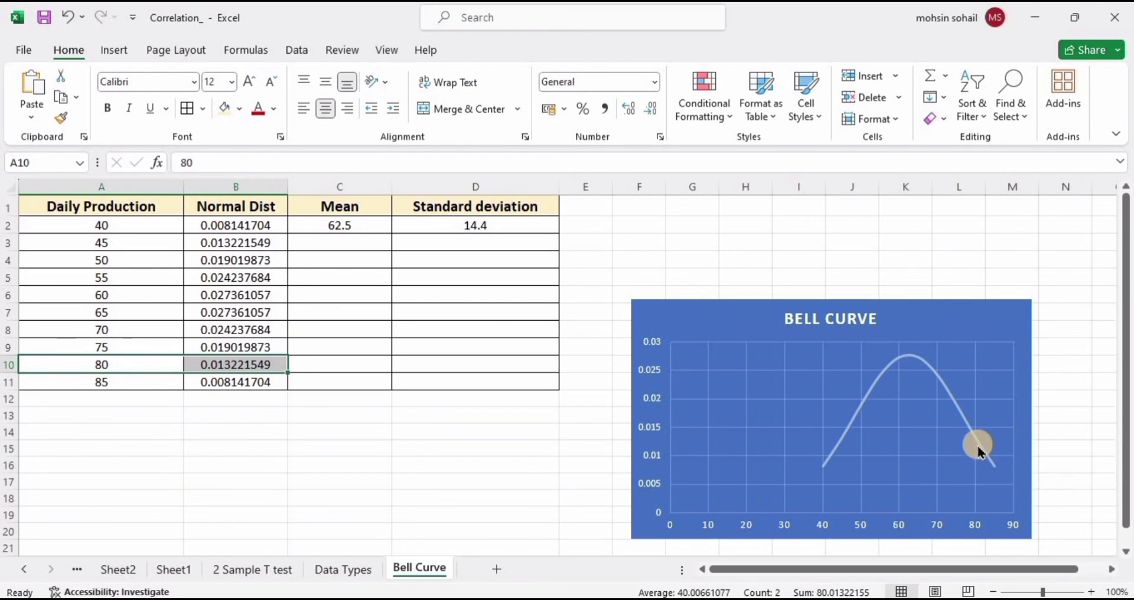
pyautogui.moveTo(983, 452)
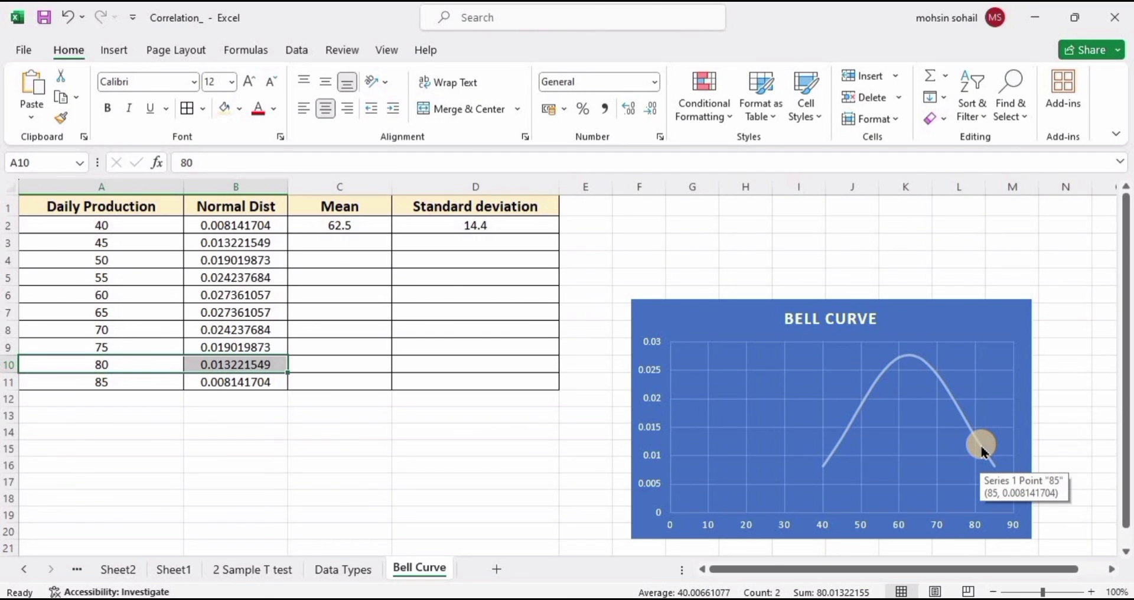